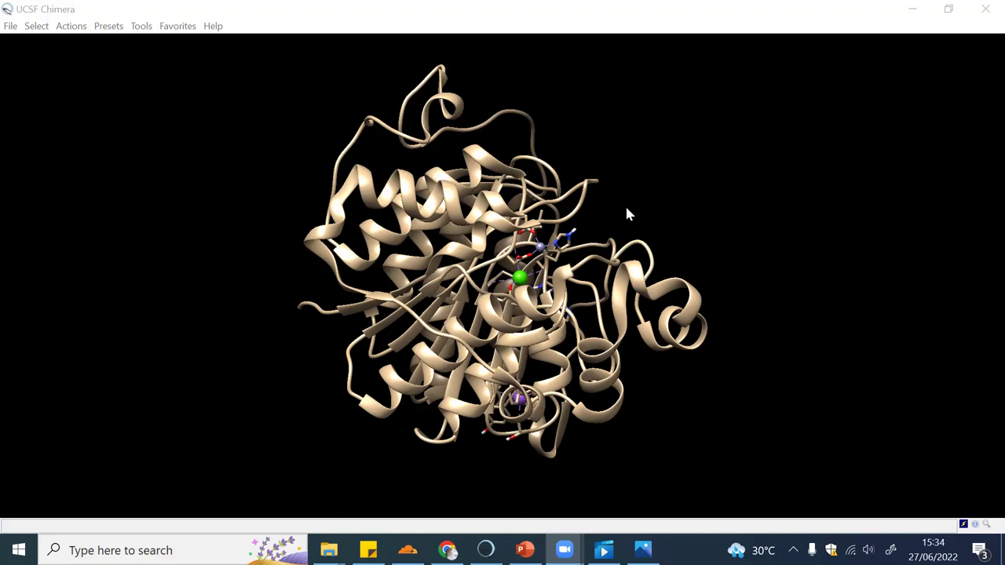
Switch SwissDock's Target selection from target search to structure-file upload (max 5MB)
click(447, 550)
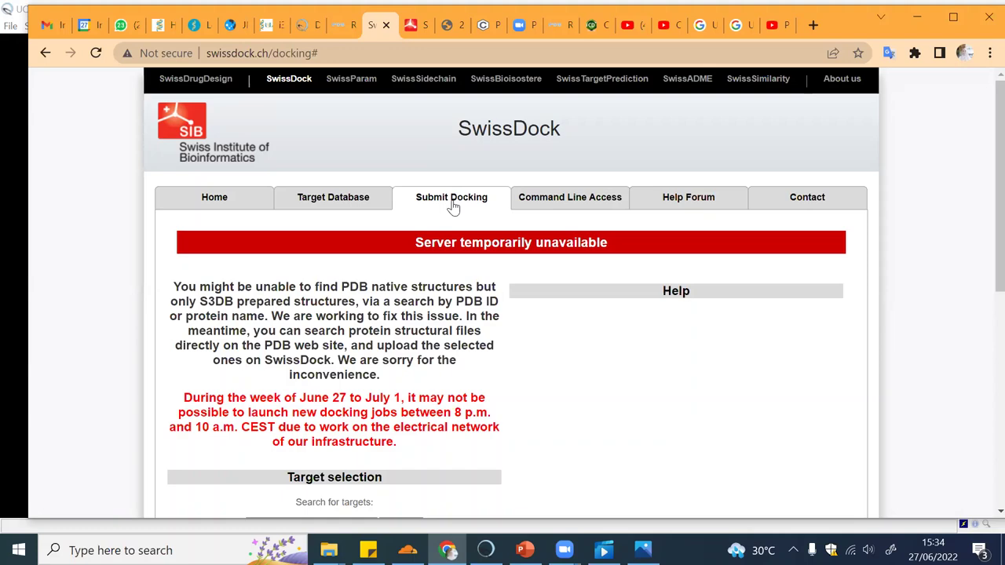
scroll(453, 206, down, 4)
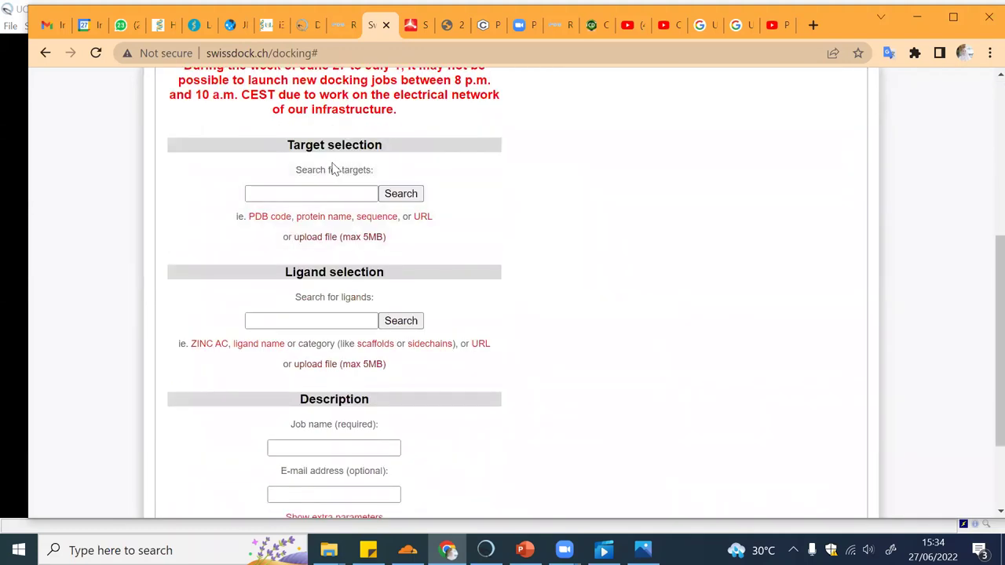
mouse_move(336, 236)
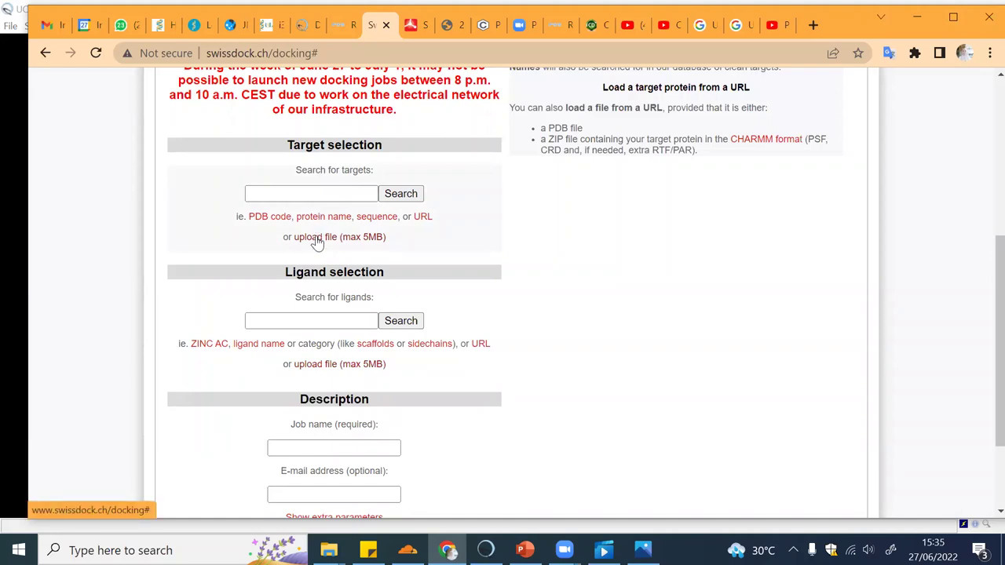
click(317, 237)
scroll(323, 242, down, 1)
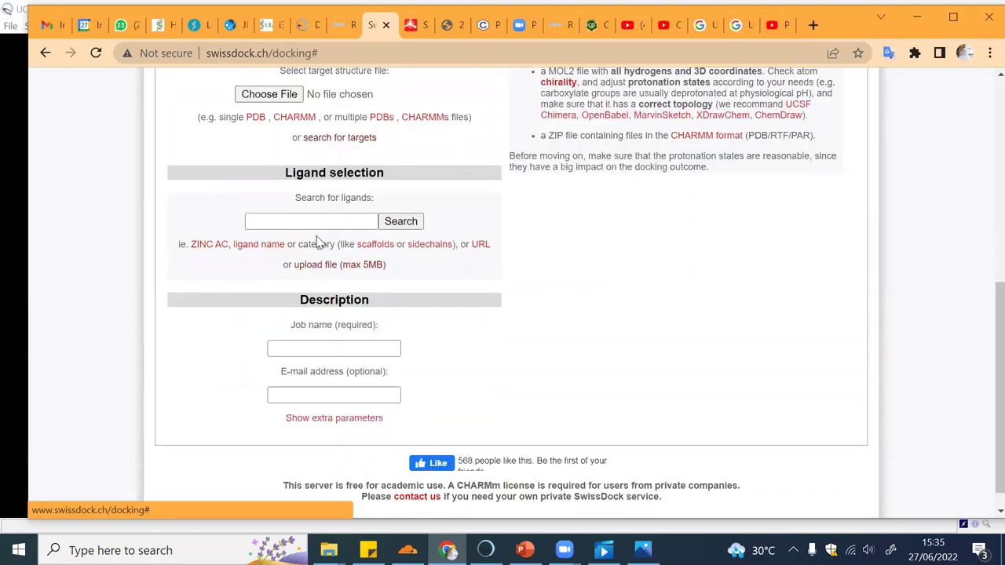
scroll(331, 202, up, 1)
scroll(319, 283, up, 1)
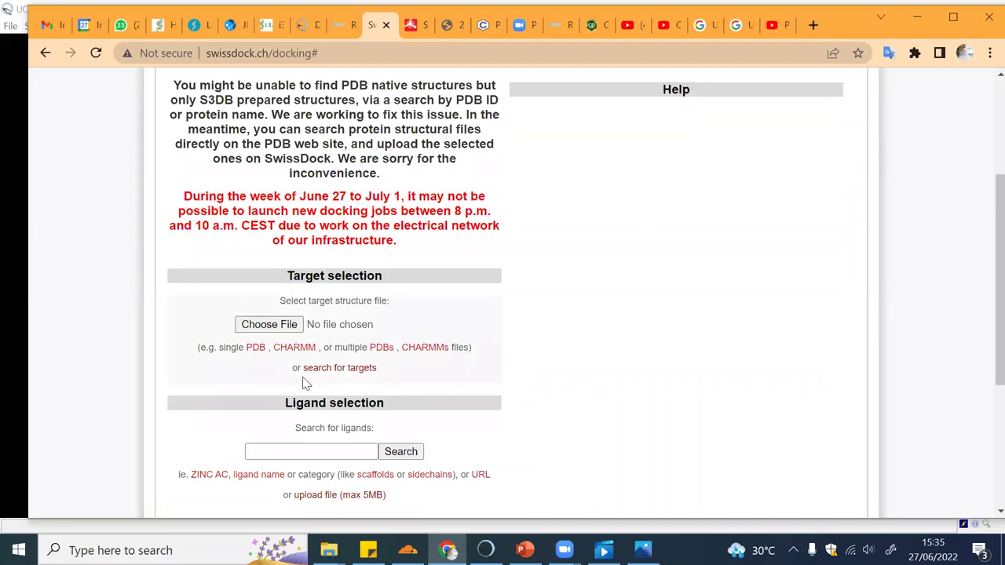
click(319, 370)
scroll(321, 367, down, 4)
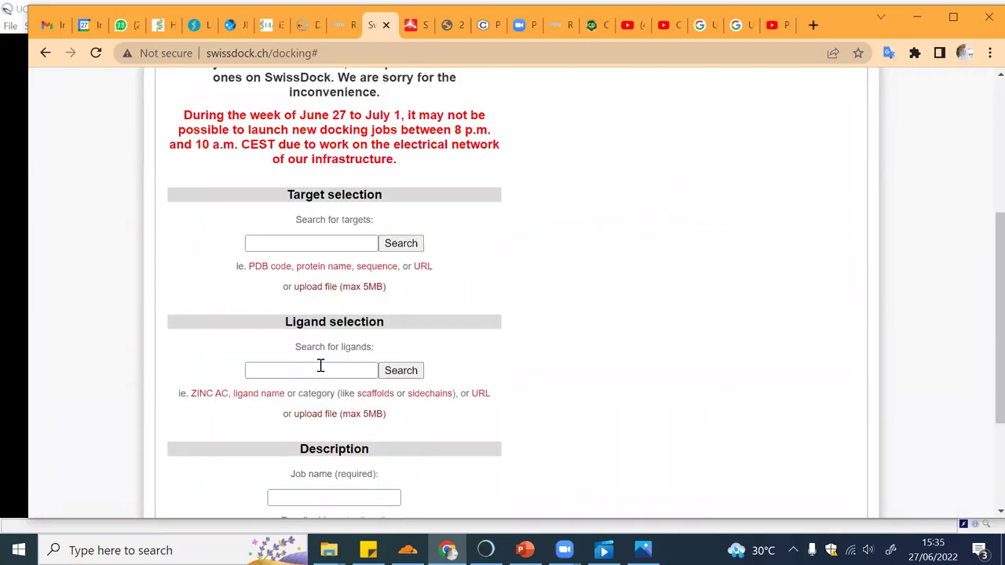
click(338, 286)
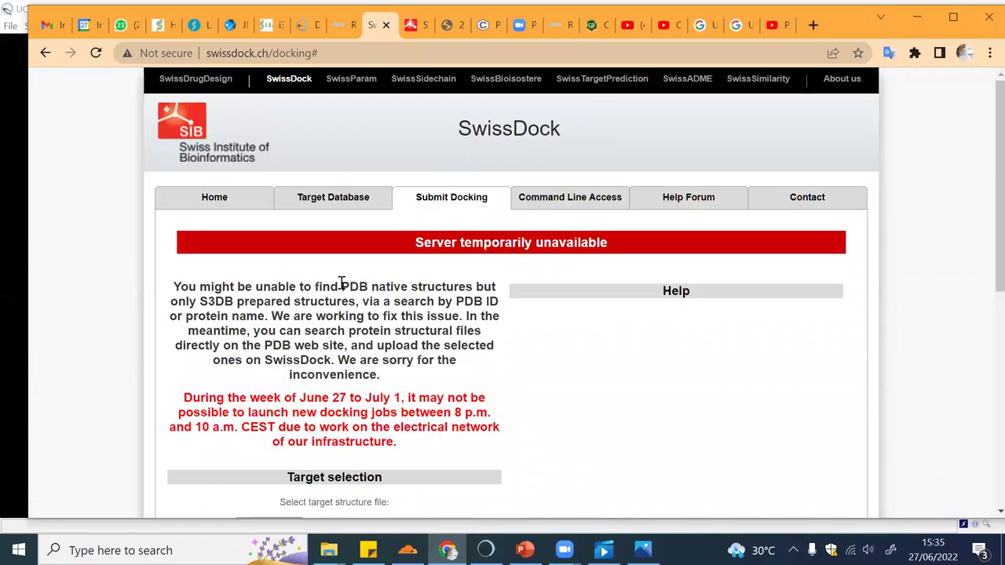
scroll(342, 282, down, 4)
scroll(342, 283, down, 3)
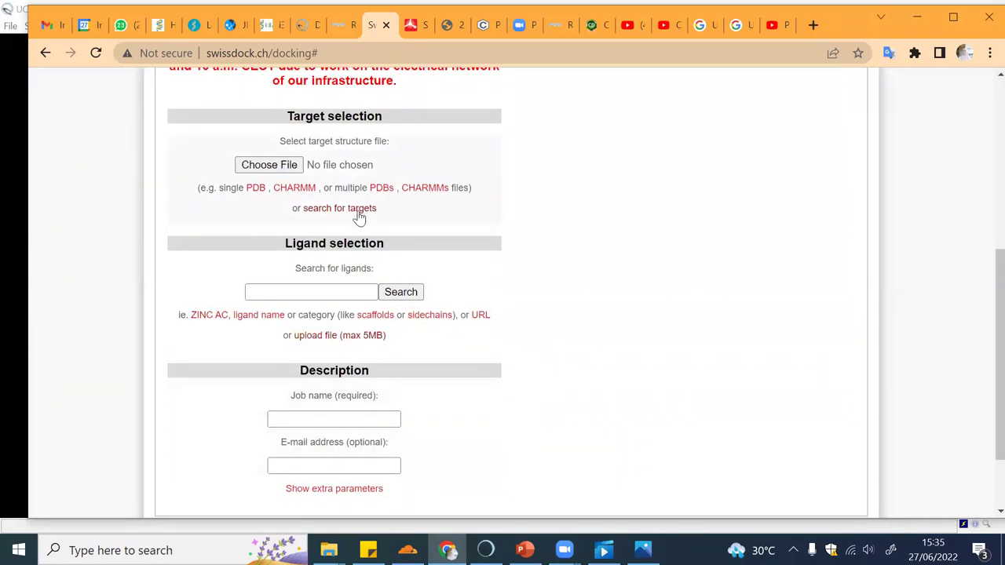
Open the target structure file chooser and cancel it without choosing a file
click(286, 166)
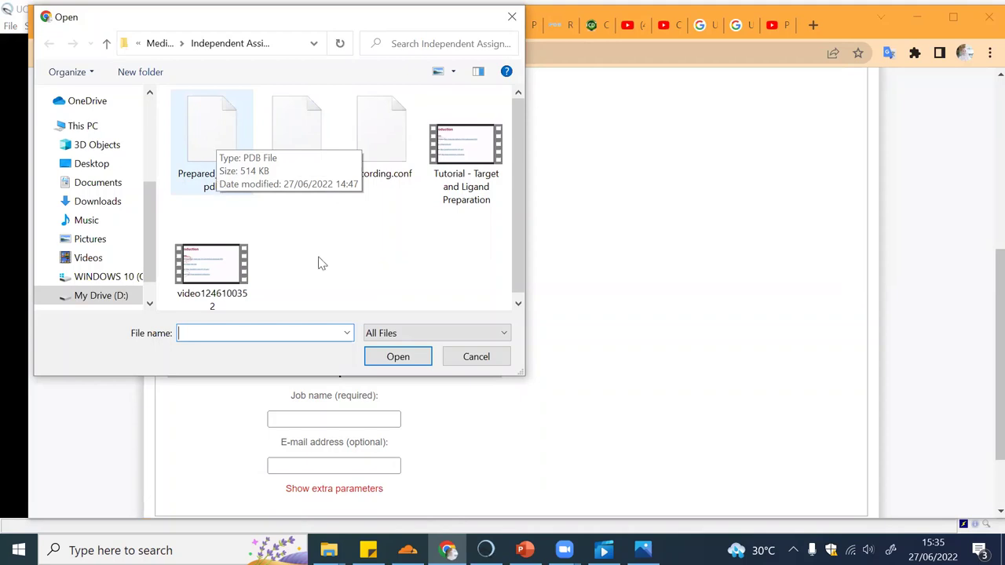
click(471, 356)
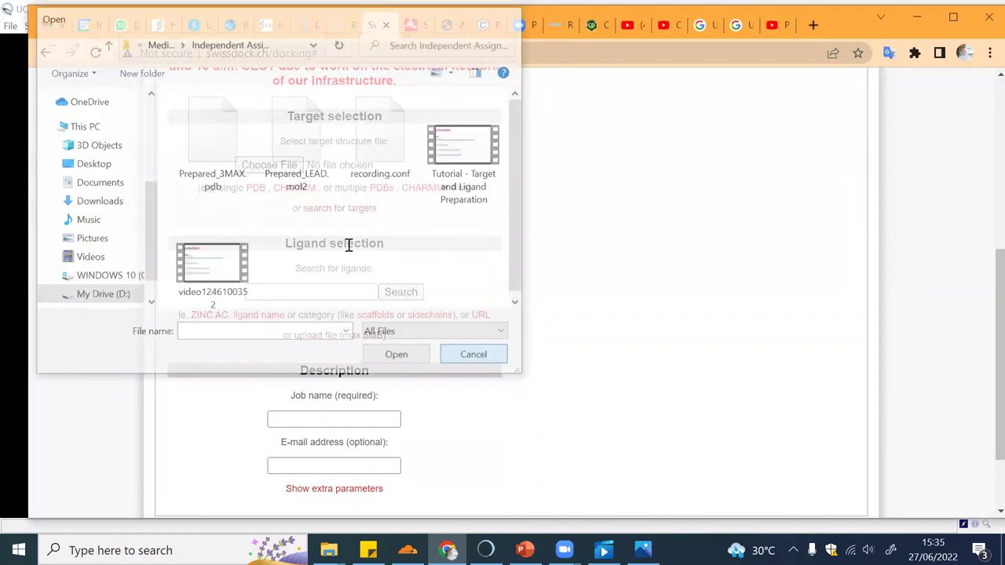
scroll(349, 247, down, 2)
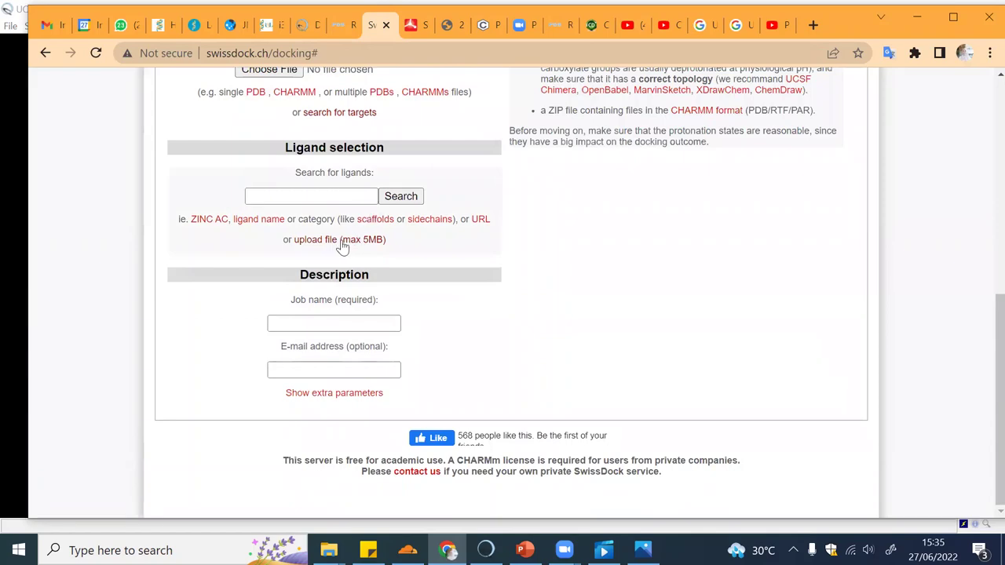
scroll(340, 244, up, 5)
scroll(343, 246, down, 5)
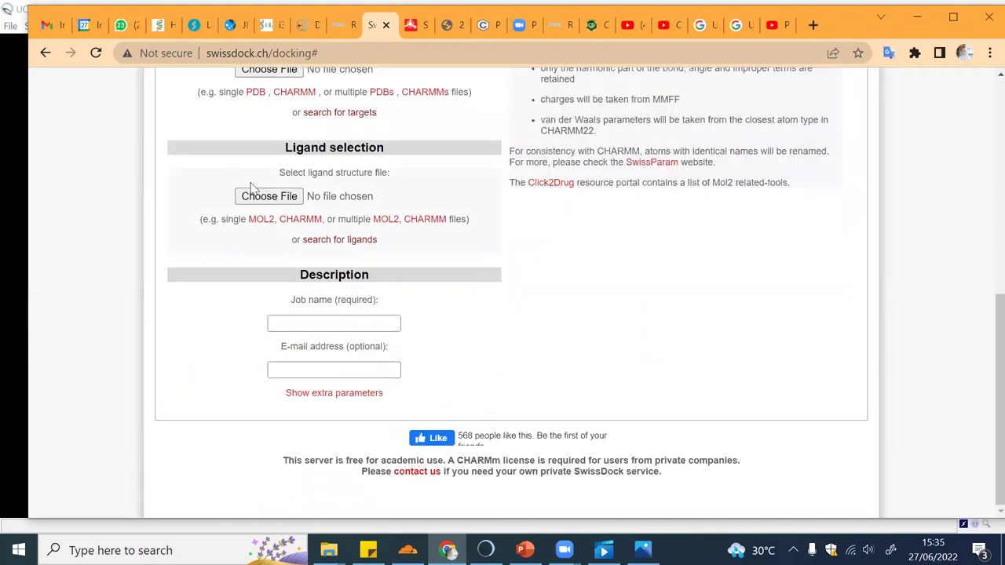
Set Ligand selection to file upload, select Prepared_LEAD.mol2, then cancel the chooser
click(263, 198)
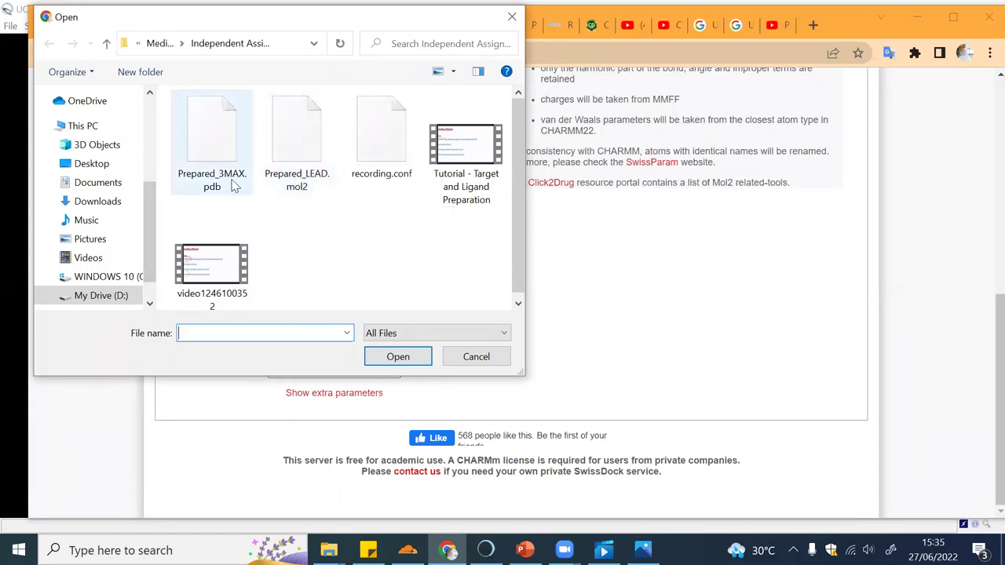
click(302, 192)
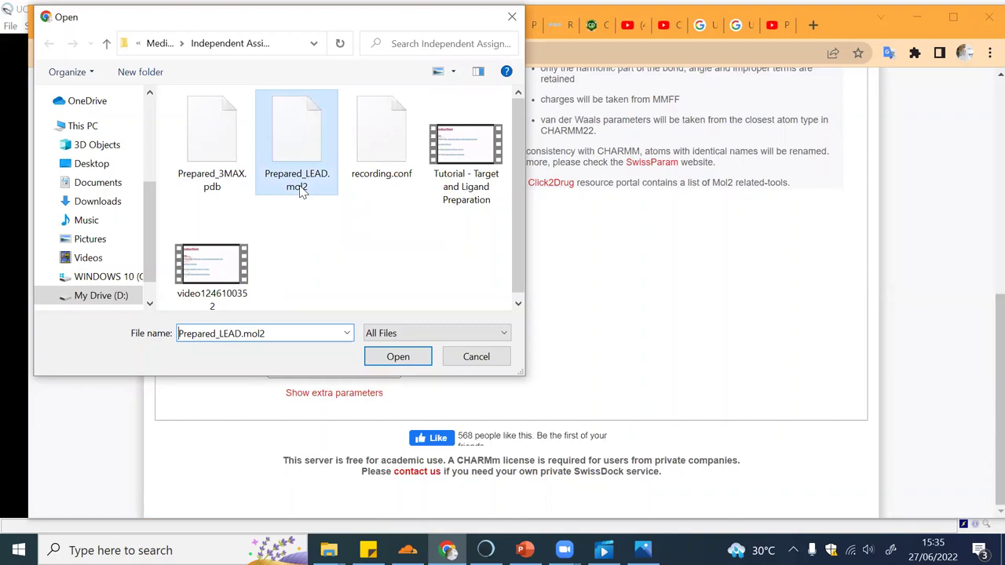
click(454, 360)
Name the SwissDock job 3MAX_LEAD
scroll(383, 270, up, 3)
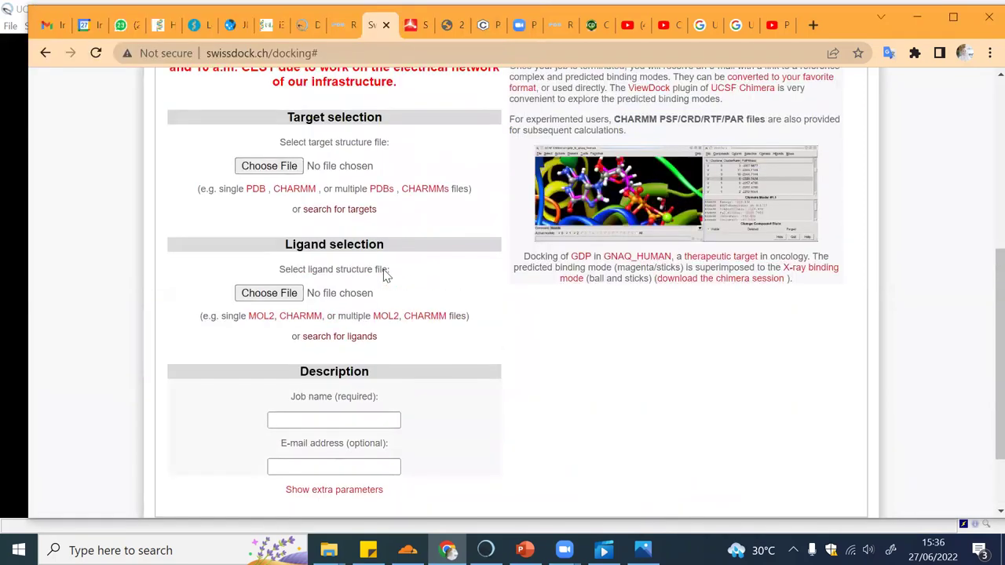
scroll(400, 245, down, 2)
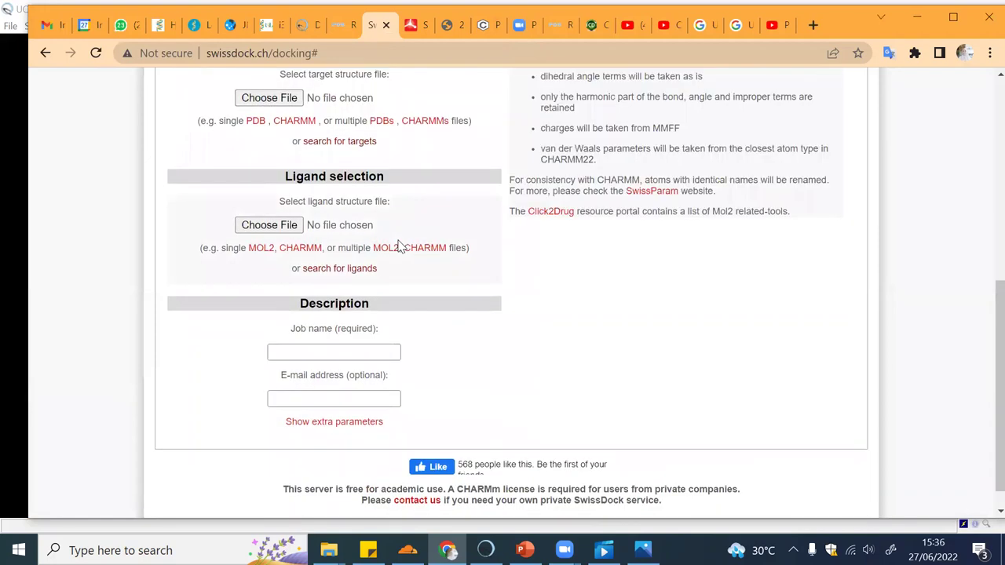
click(350, 353)
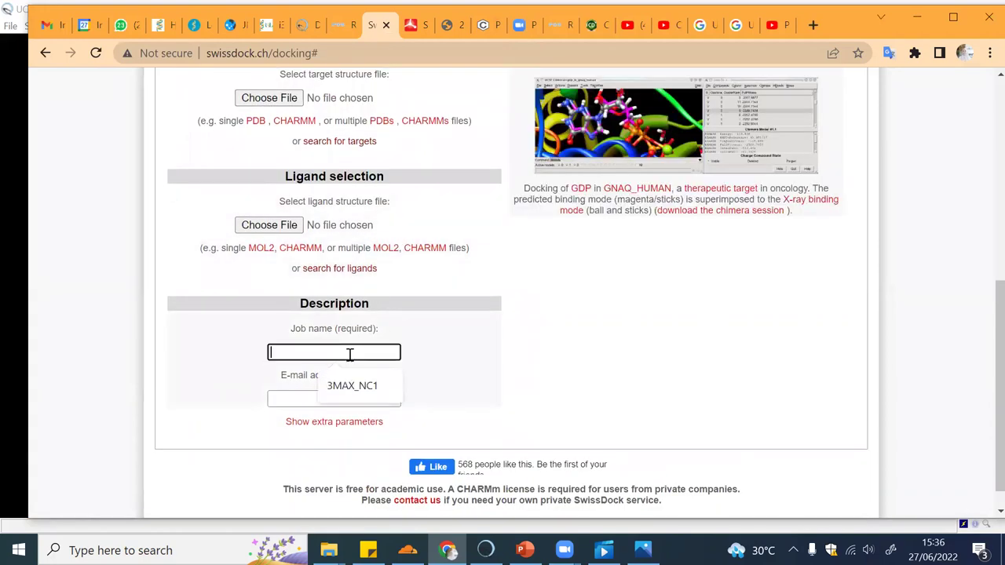
text(A)
text(3MAX)
text(_LEAD)
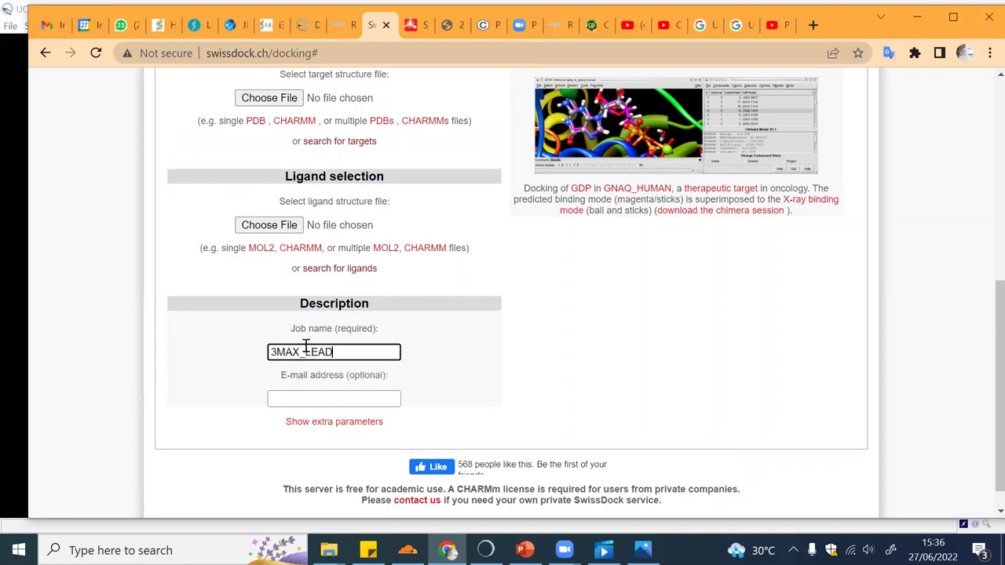
Fill in the contact e-mail address and expand the extra docking parameters
click(344, 399)
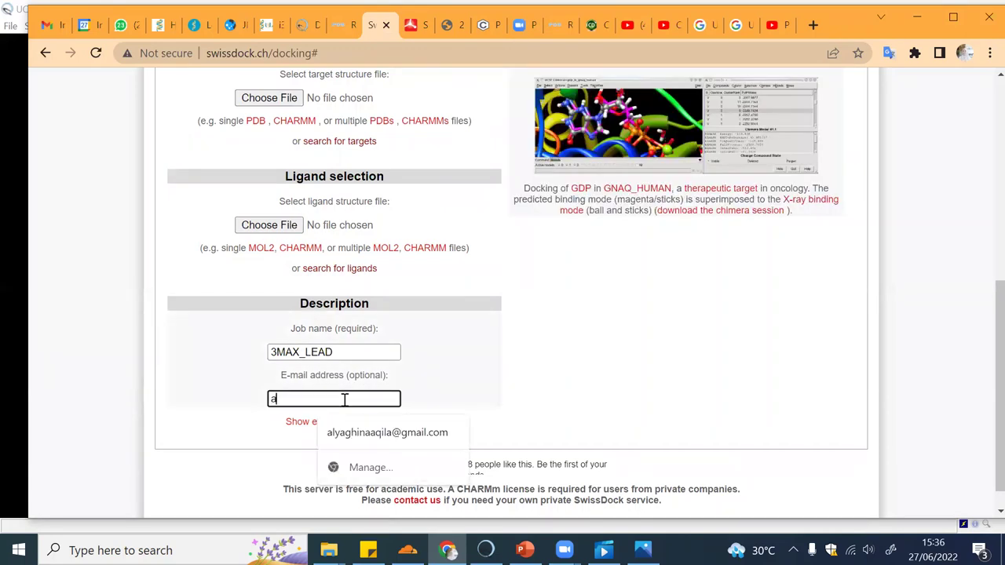
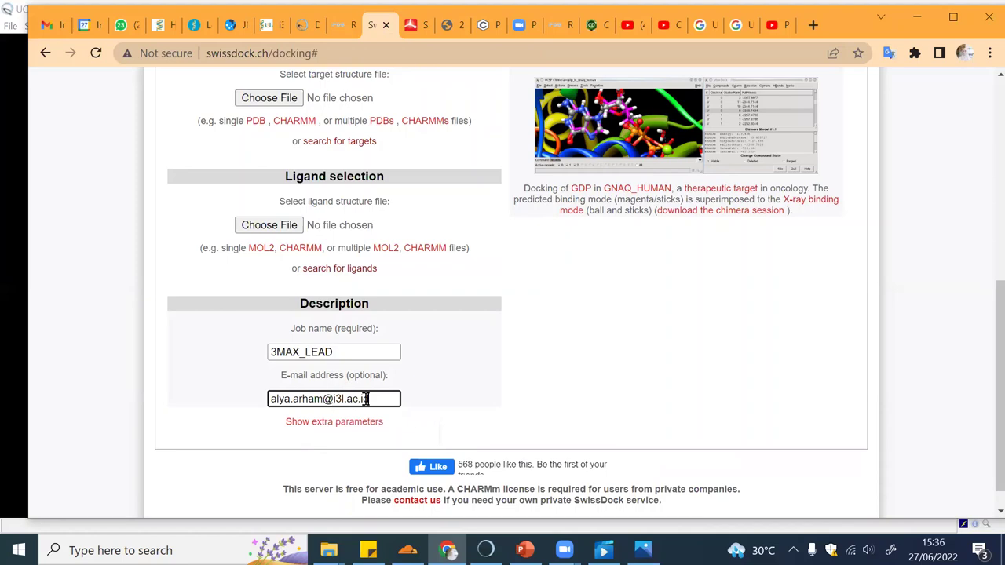
click(366, 421)
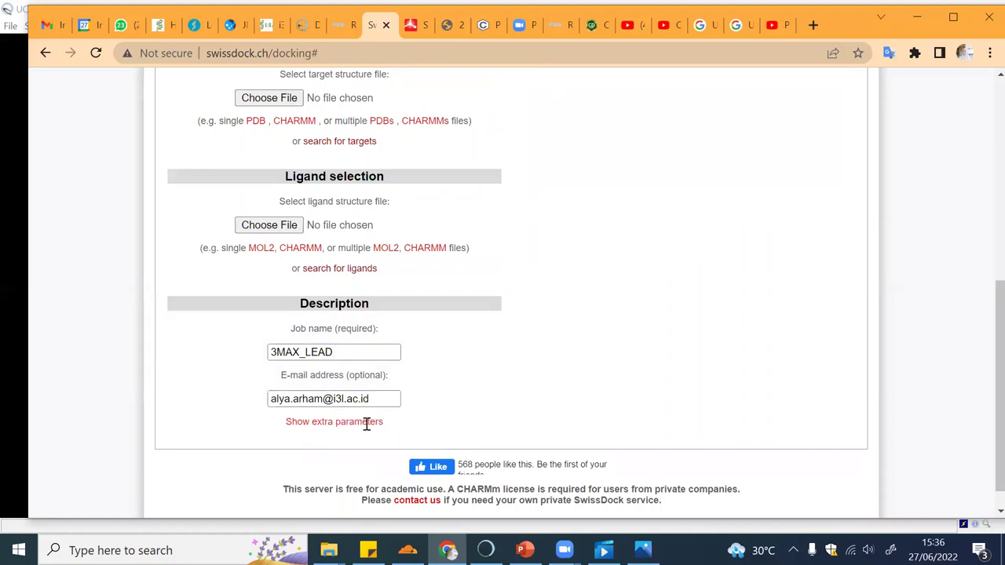
Review the docking type choices and keep docking type Accurate
scroll(366, 424, down, 2)
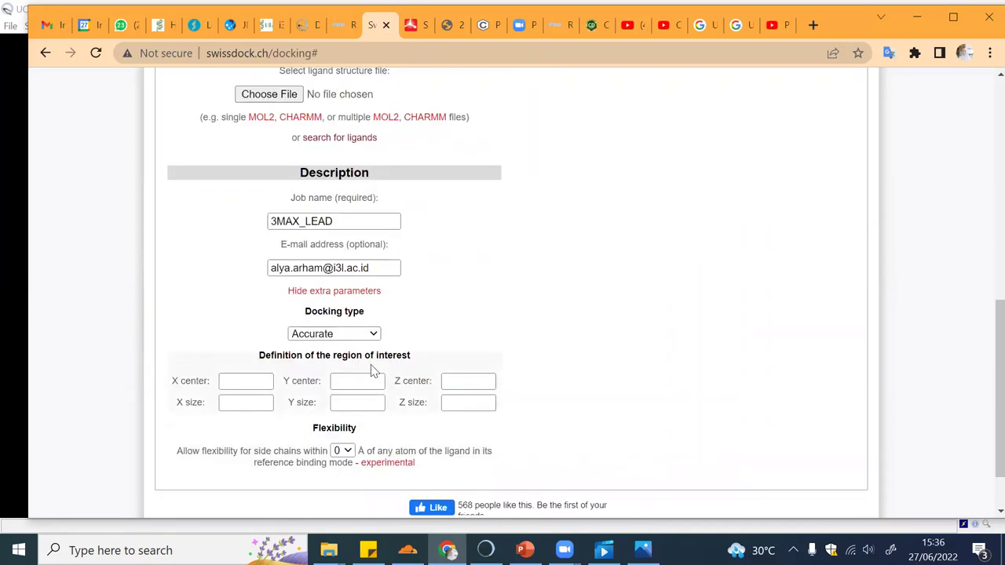
click(374, 334)
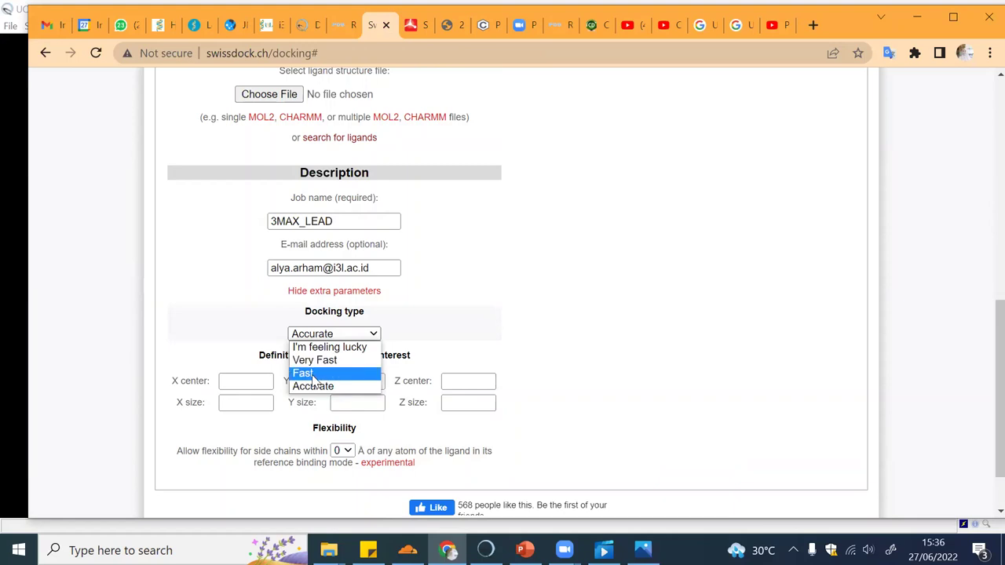
click(537, 353)
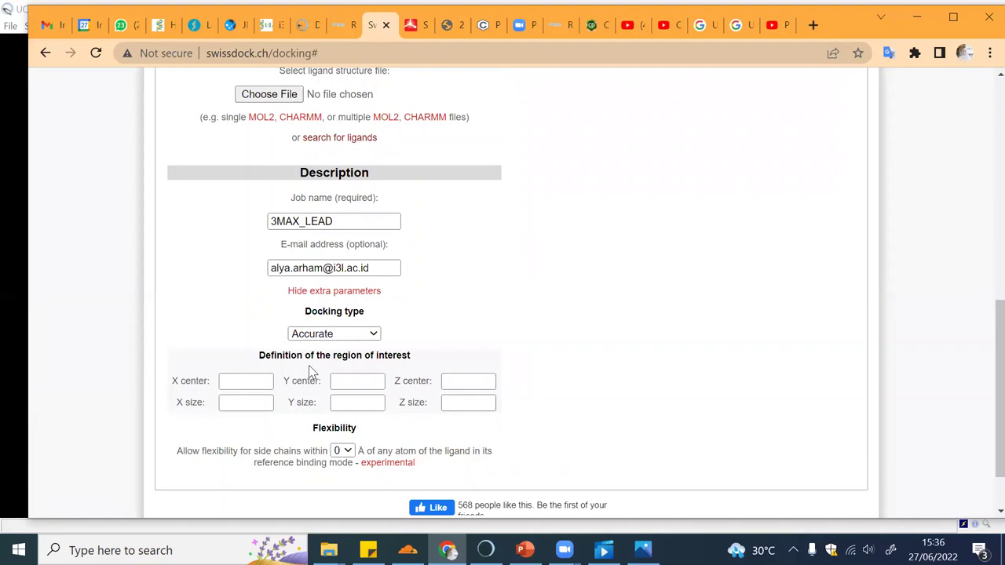
Select the X center coordinate field and review the region-of-interest settings
click(271, 381)
scroll(358, 441, down, 1)
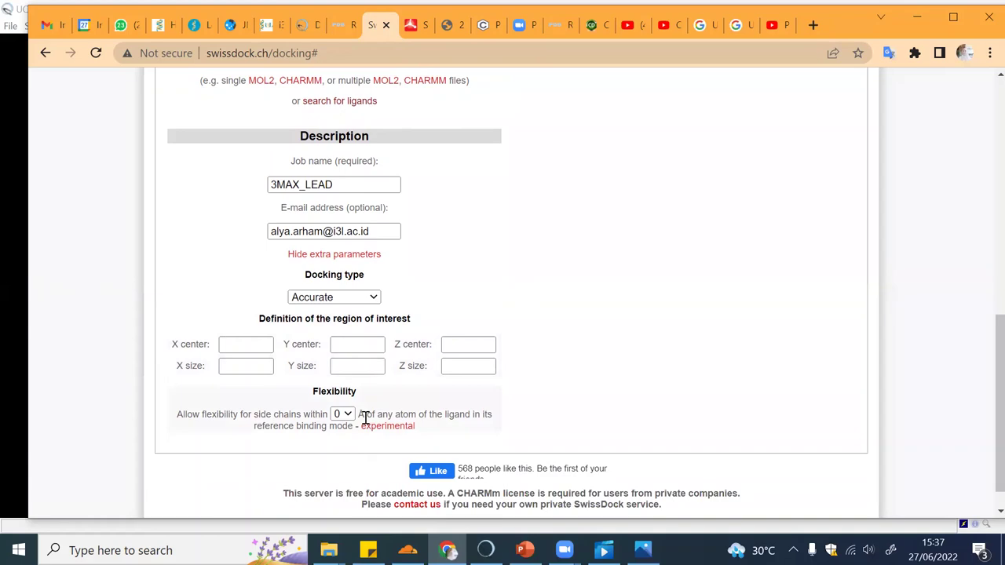
scroll(365, 417, up, 1)
scroll(398, 480, down, 2)
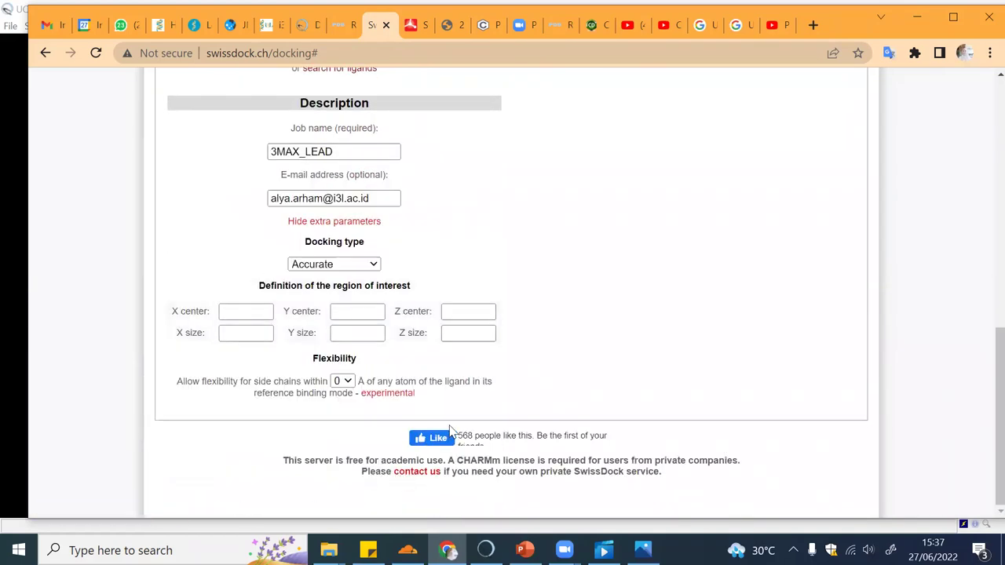
scroll(433, 398, up, 3)
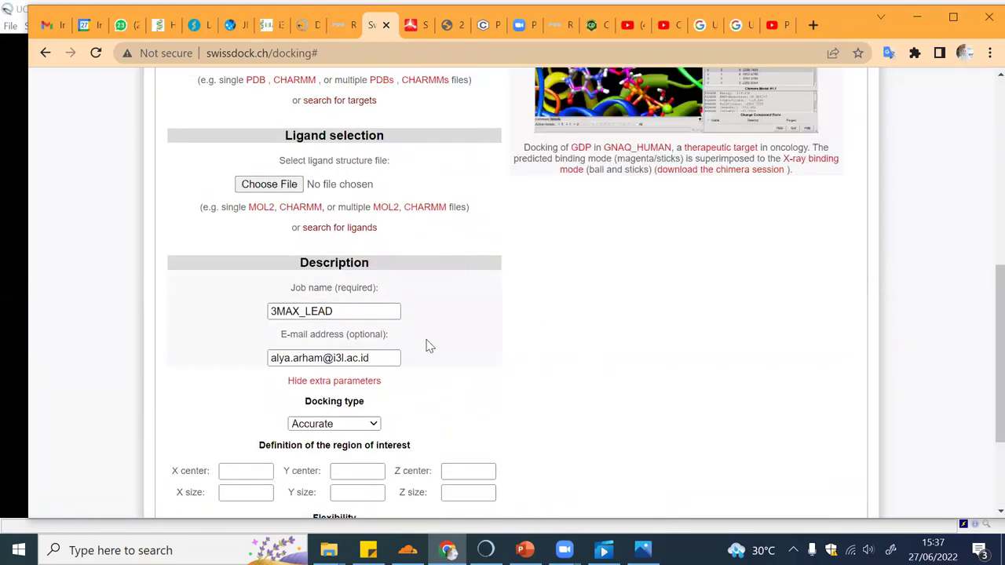
scroll(428, 344, down, 3)
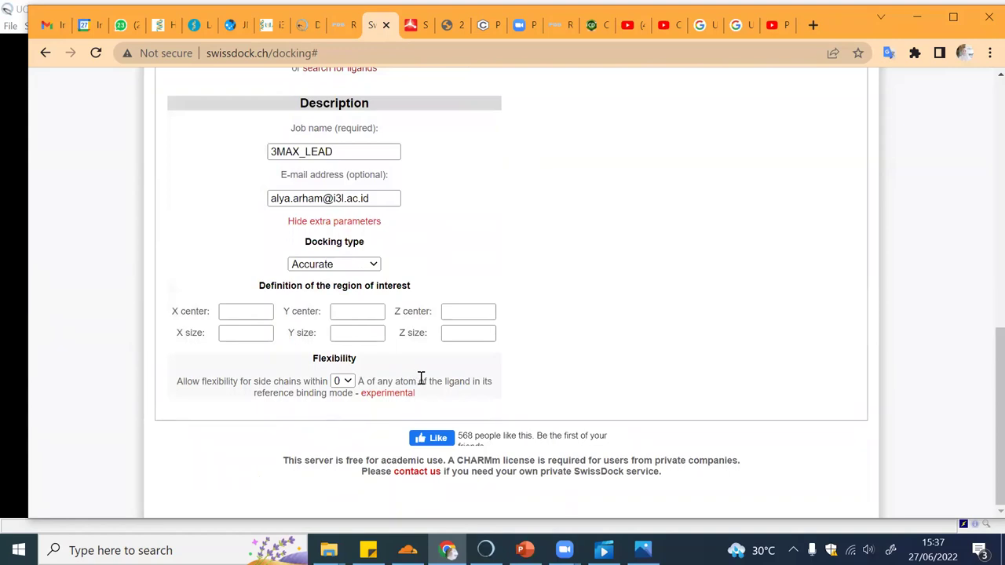
scroll(419, 382, up, 2)
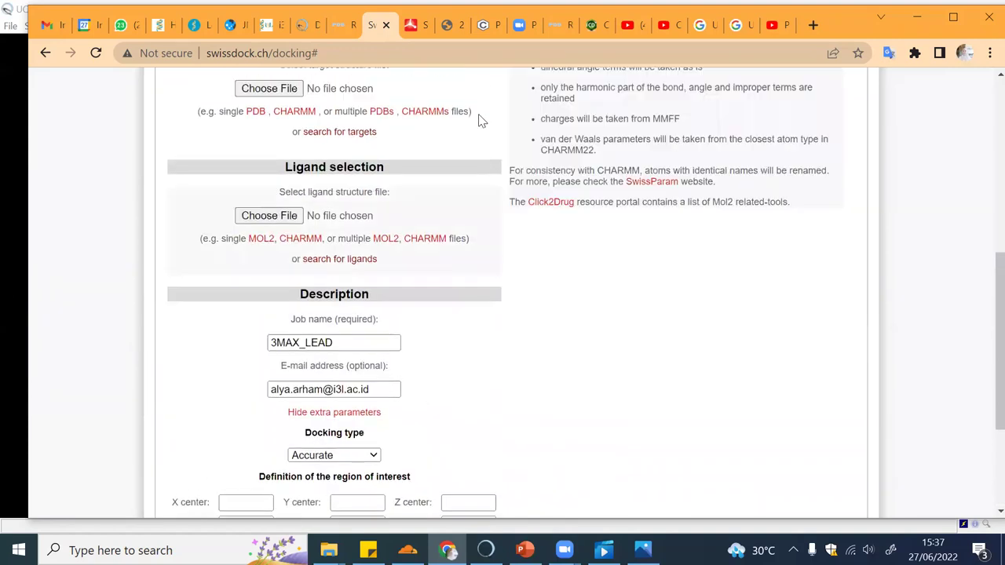
Open results for request 3MAX_NC1 and browse clusters ranked by FullFitness and estimated ΔG
click(410, 25)
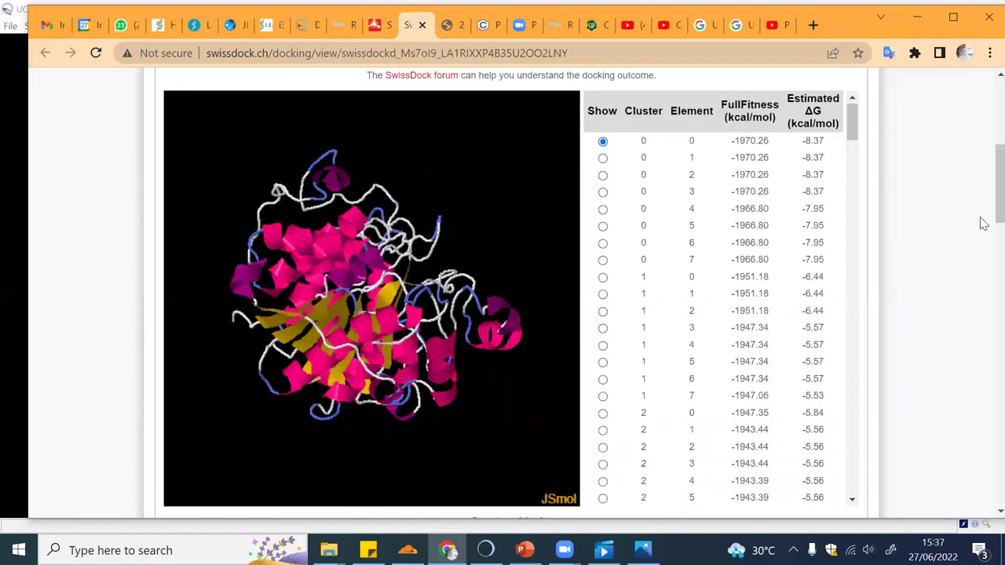
scroll(982, 193, up, 2)
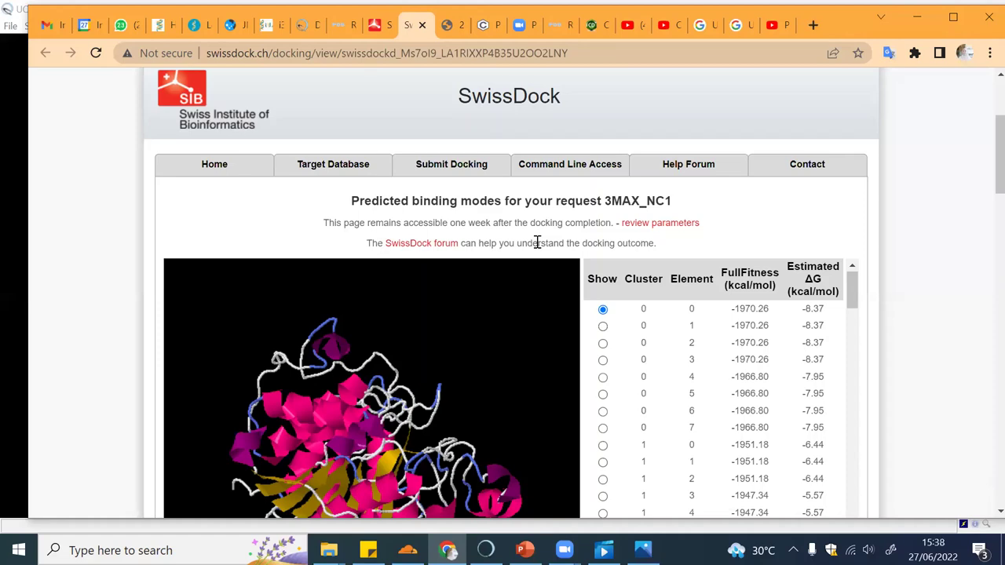
scroll(537, 243, down, 2)
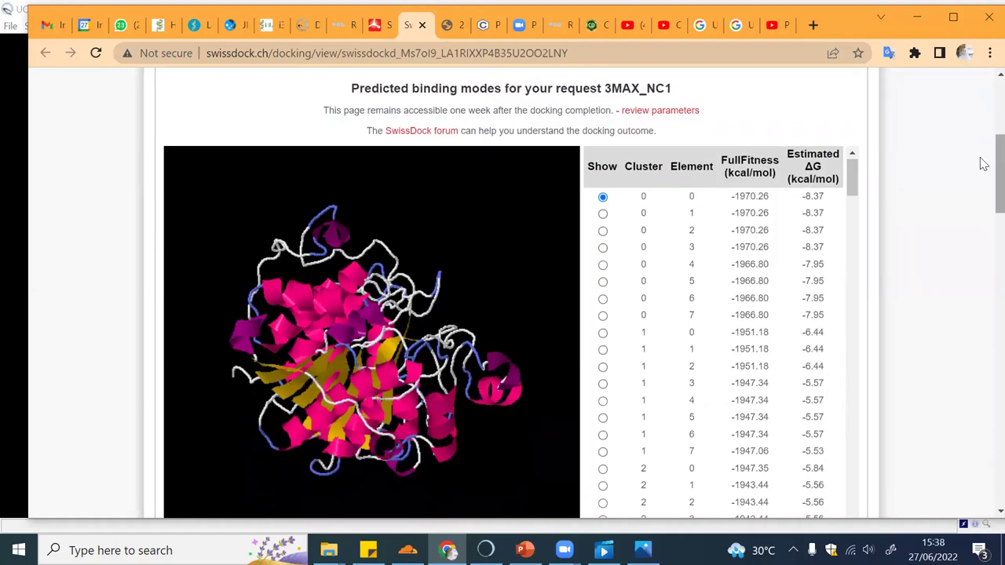
scroll(983, 157, up, 1)
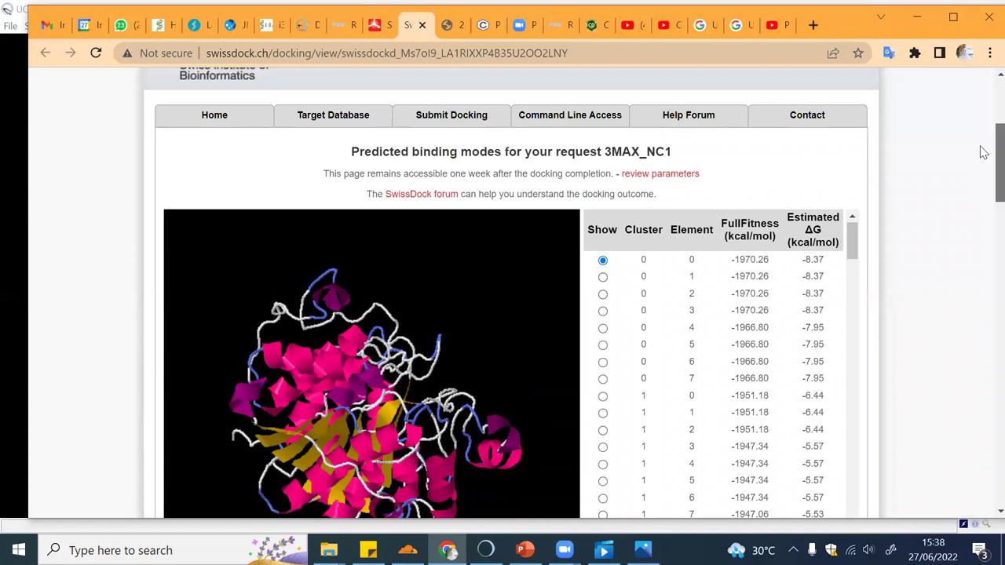
scroll(983, 157, down, 1)
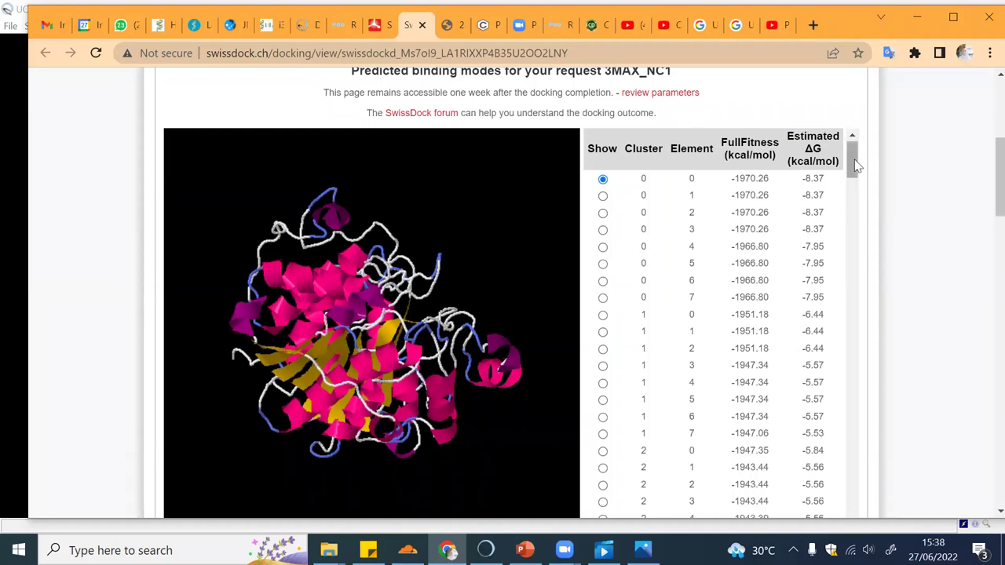
scroll(856, 159, down, 1)
scroll(856, 160, up, 1)
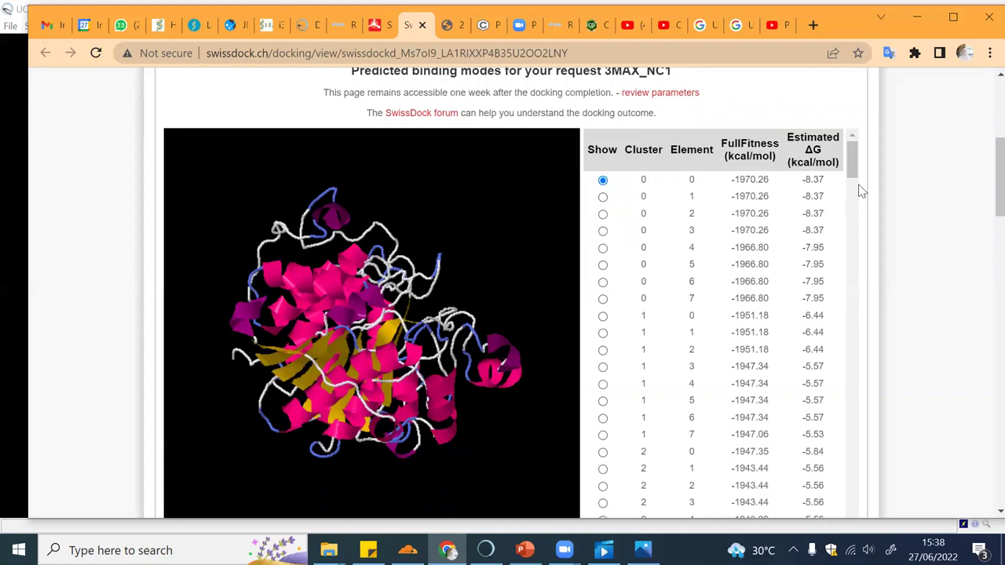
Scroll the results page down to the CSV, predictions-file and Chimera options
drag(857, 173, 856, 175)
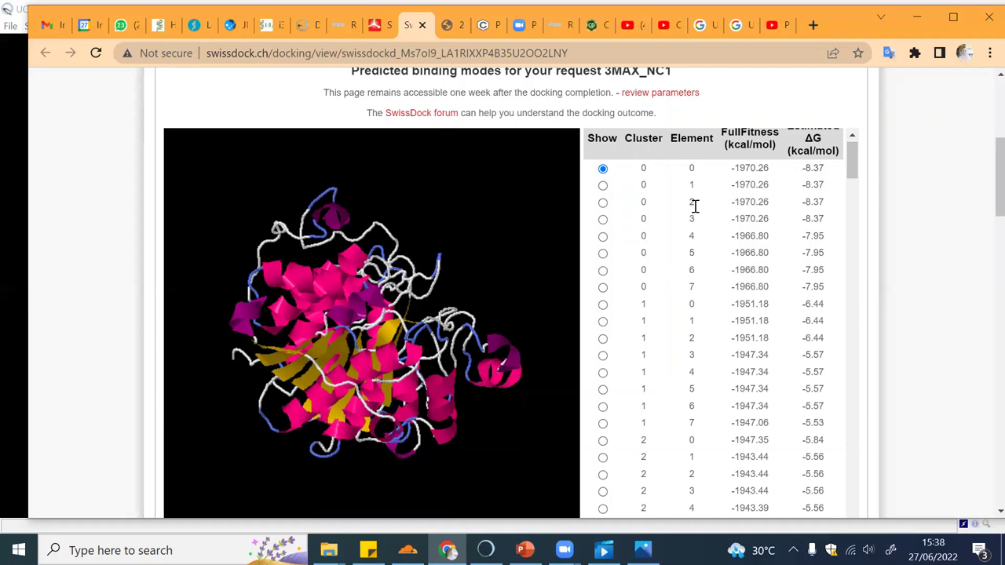
scroll(854, 161, up, 1)
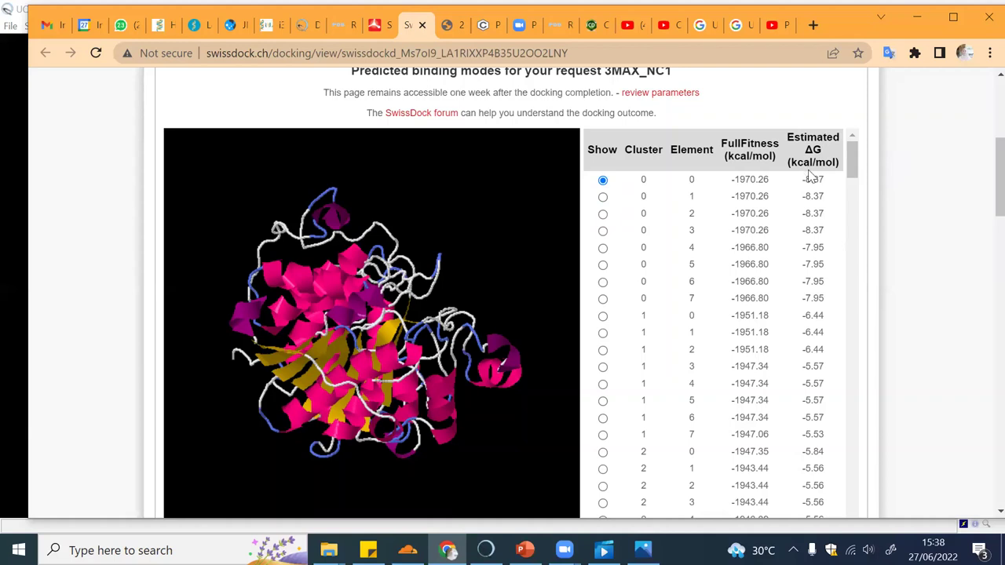
drag(855, 157, 857, 165)
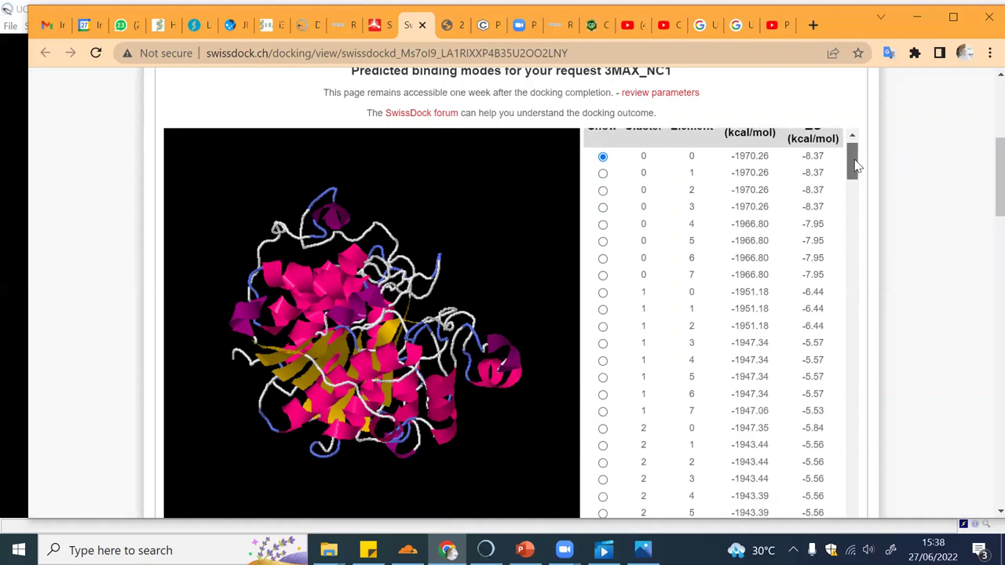
scroll(856, 165, up, 1)
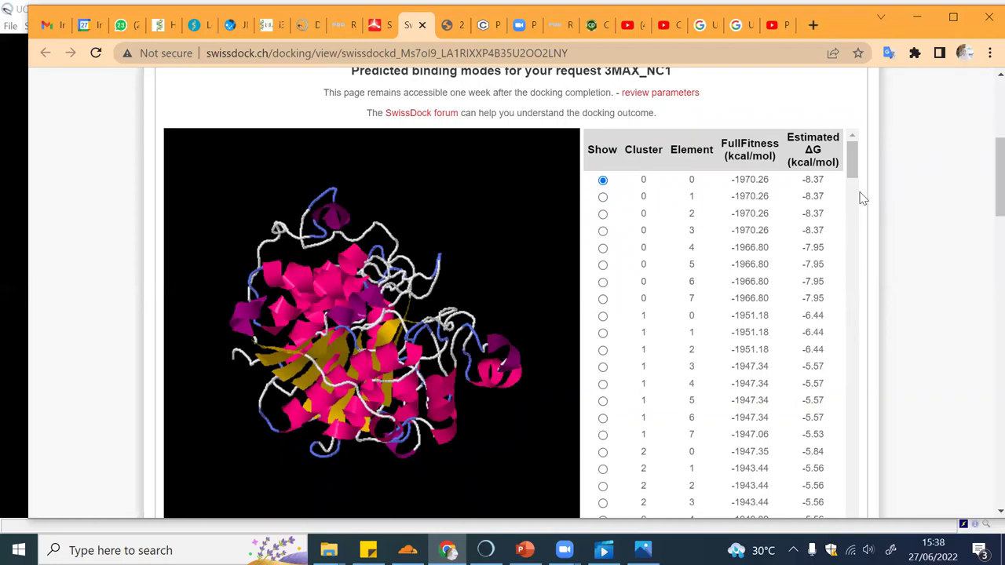
drag(853, 174, 853, 506)
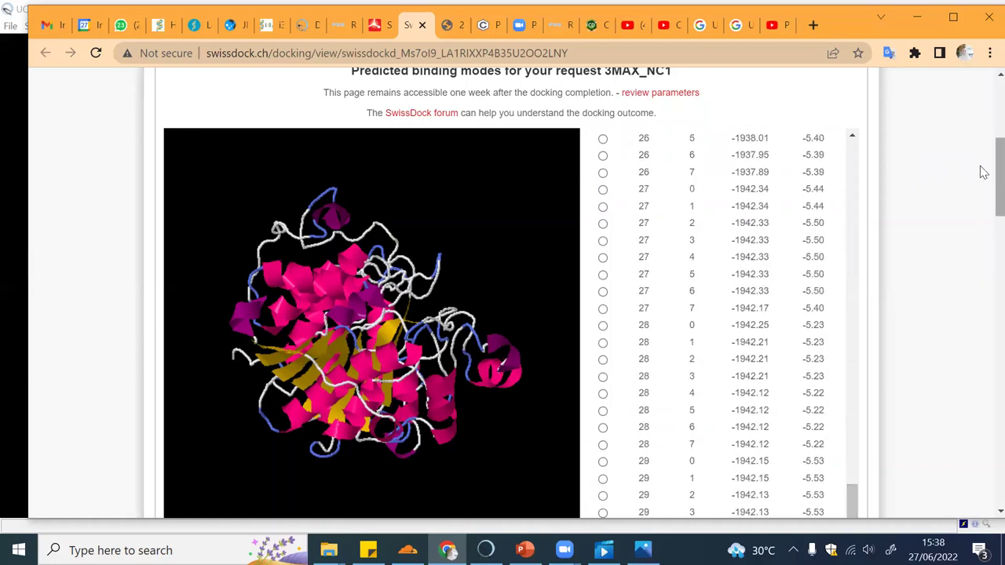
scroll(981, 189, down, 4)
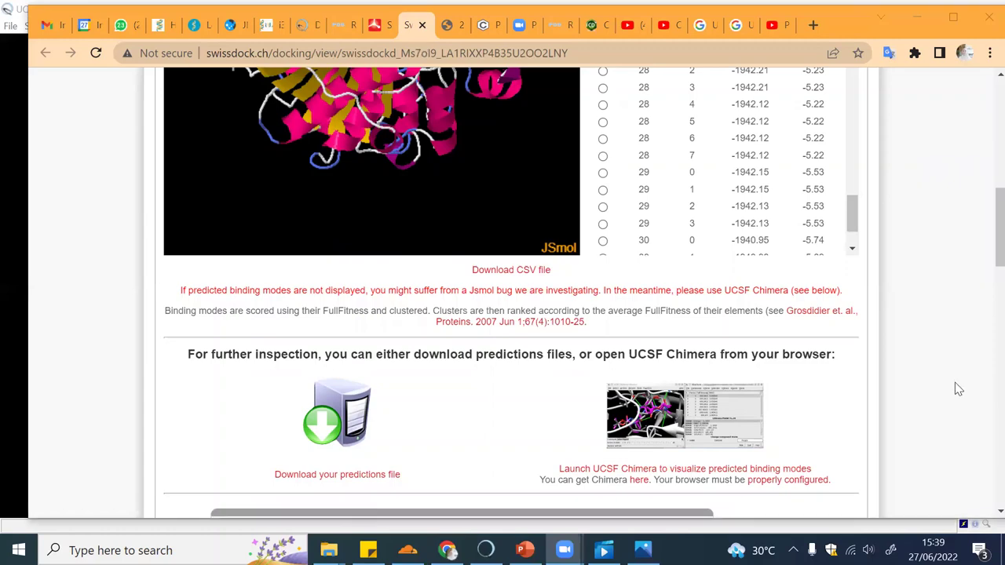
Launch UCSF Chimera from the results page, then close its session with File > Close Session
click(621, 441)
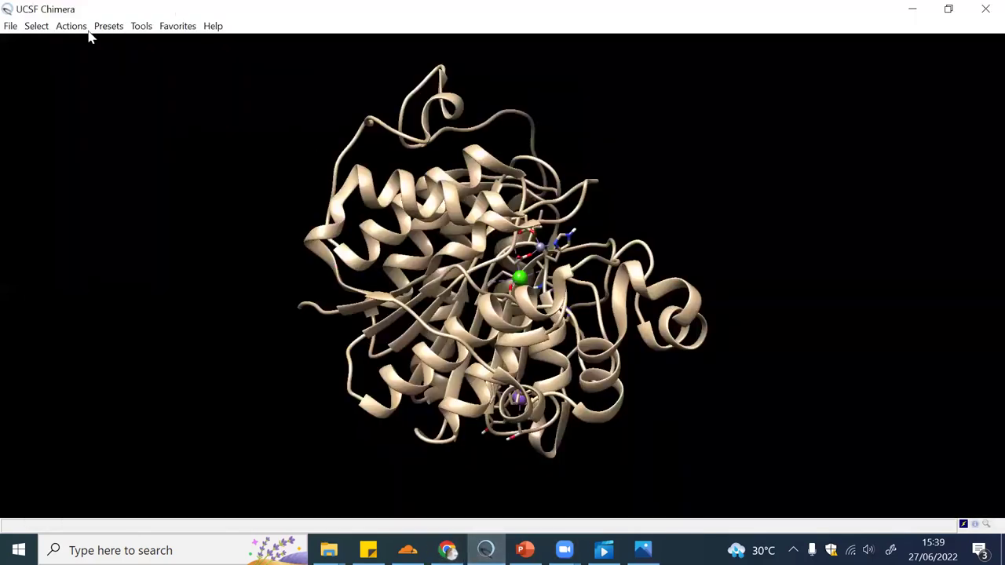
click(12, 28)
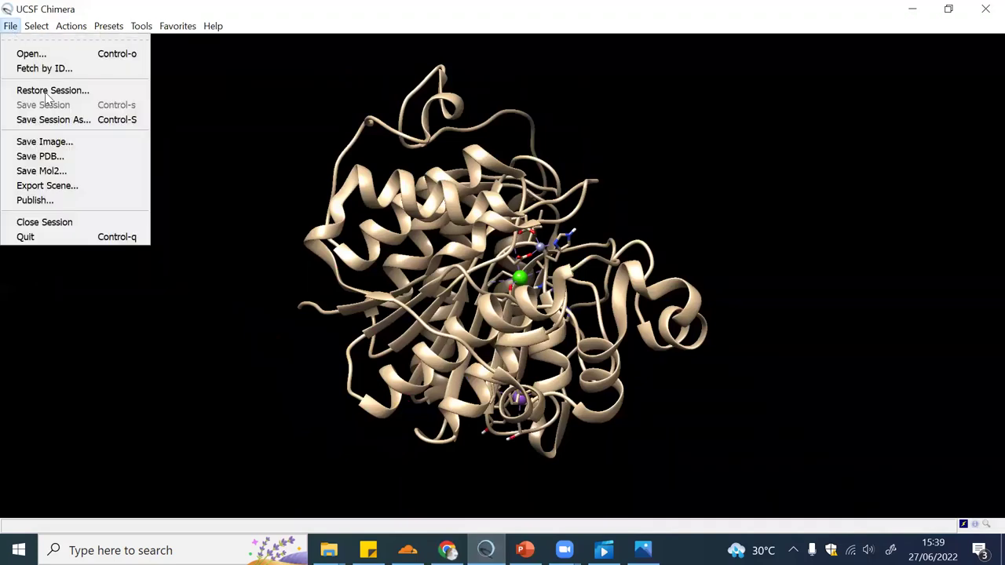
click(52, 225)
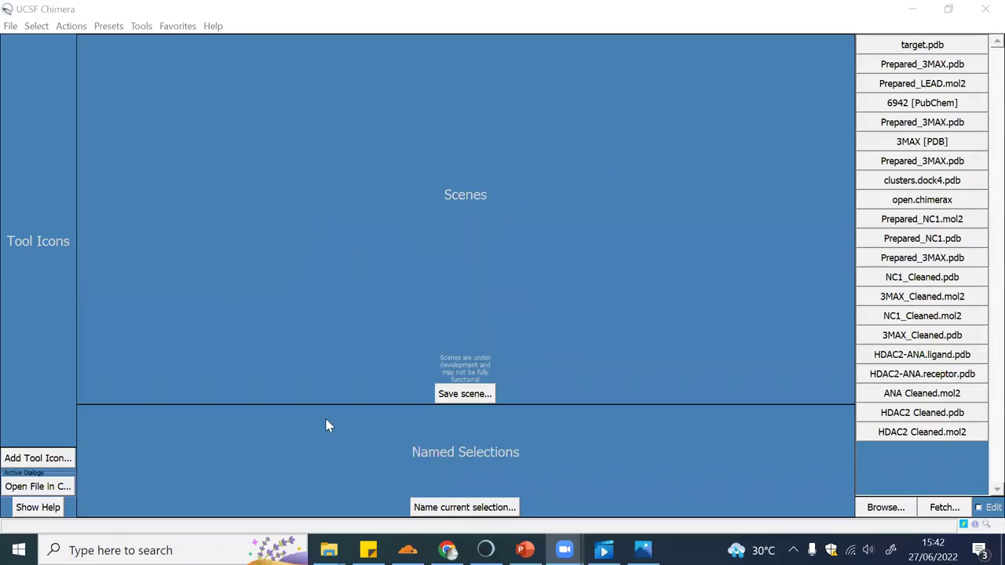
Return to Chrome's SwissDock results tab, passing through the ChemDraw tab
click(448, 550)
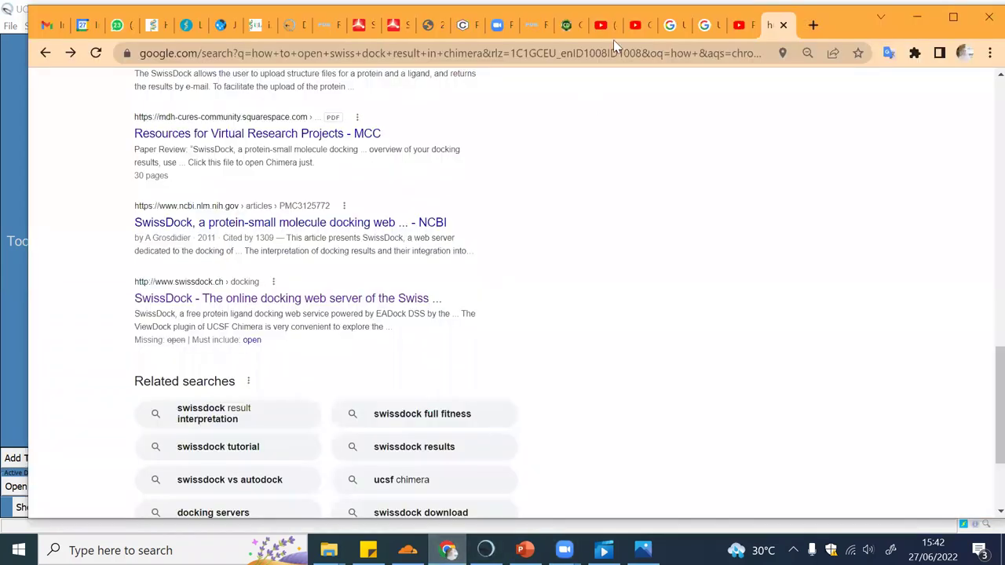
click(572, 29)
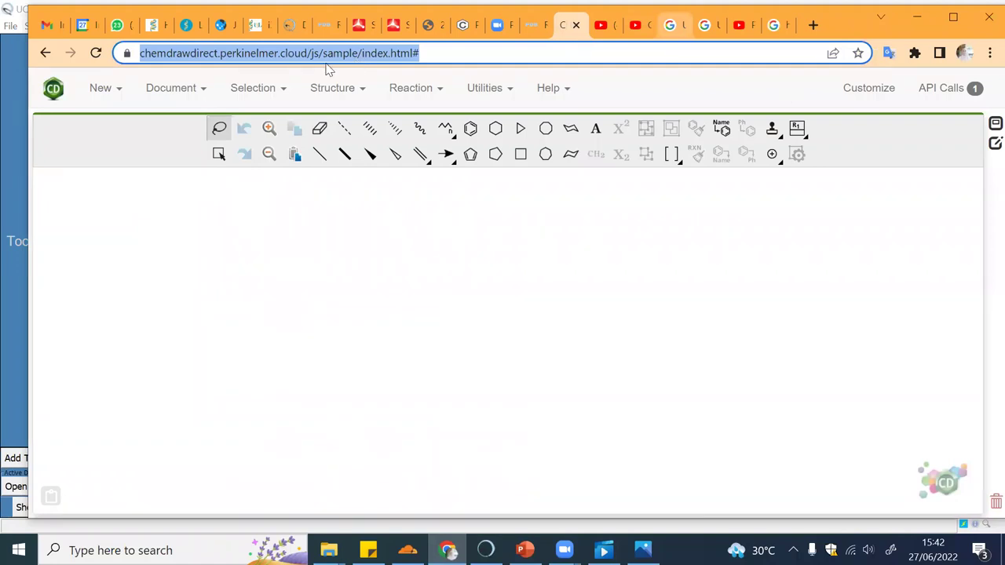
click(392, 25)
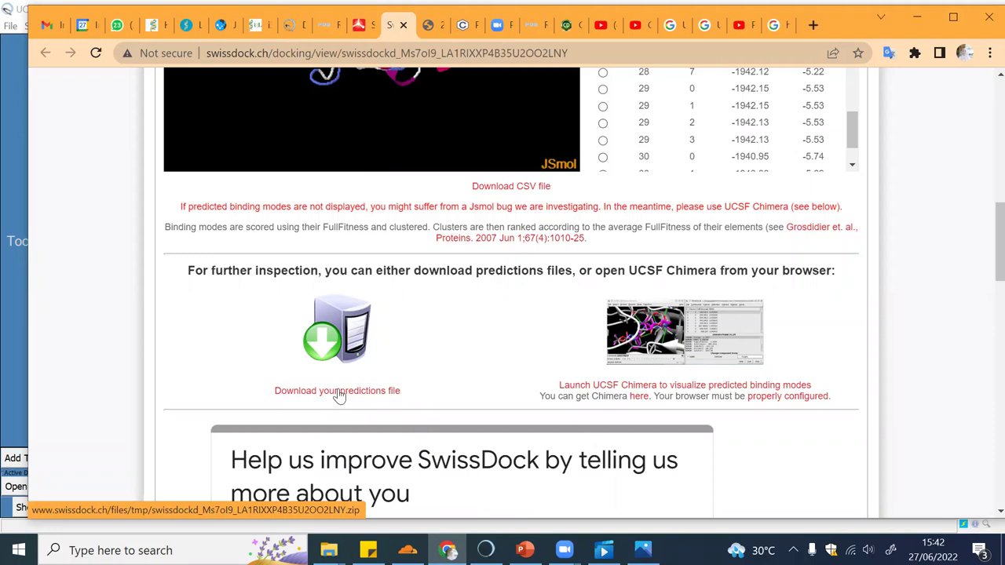
Open target.pdb from the SwissDock results folder in Chimera via File > Open
click(485, 549)
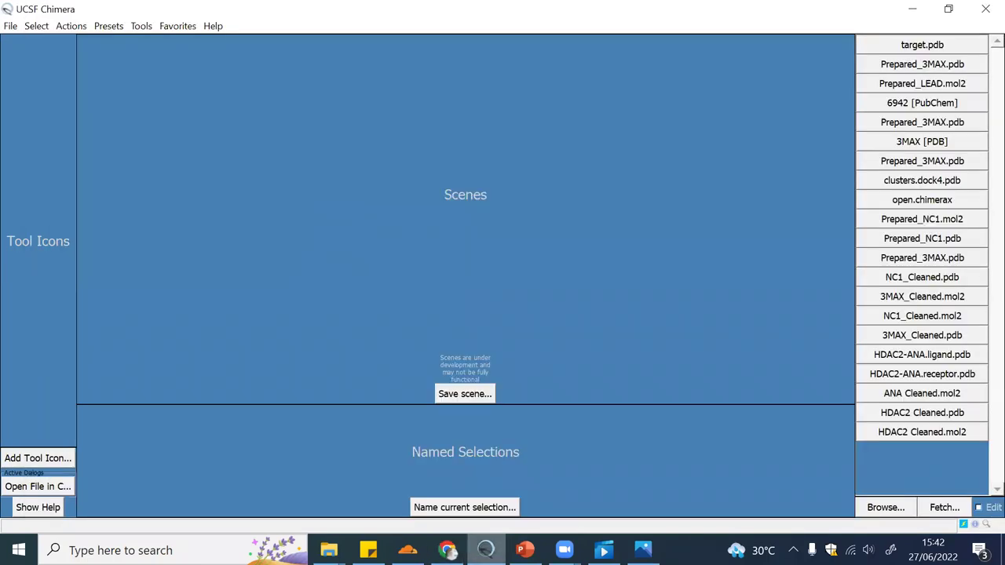
click(12, 26)
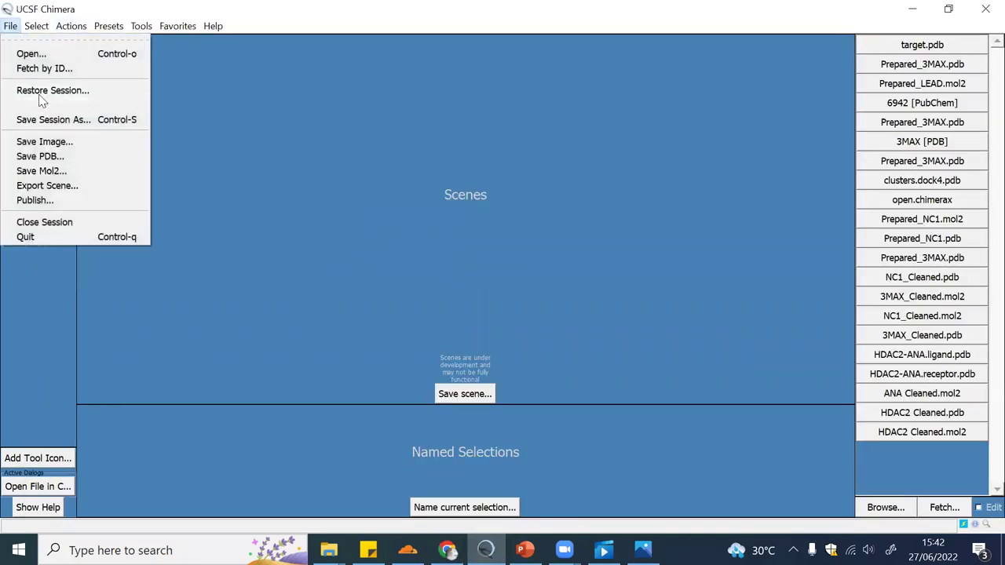
click(60, 56)
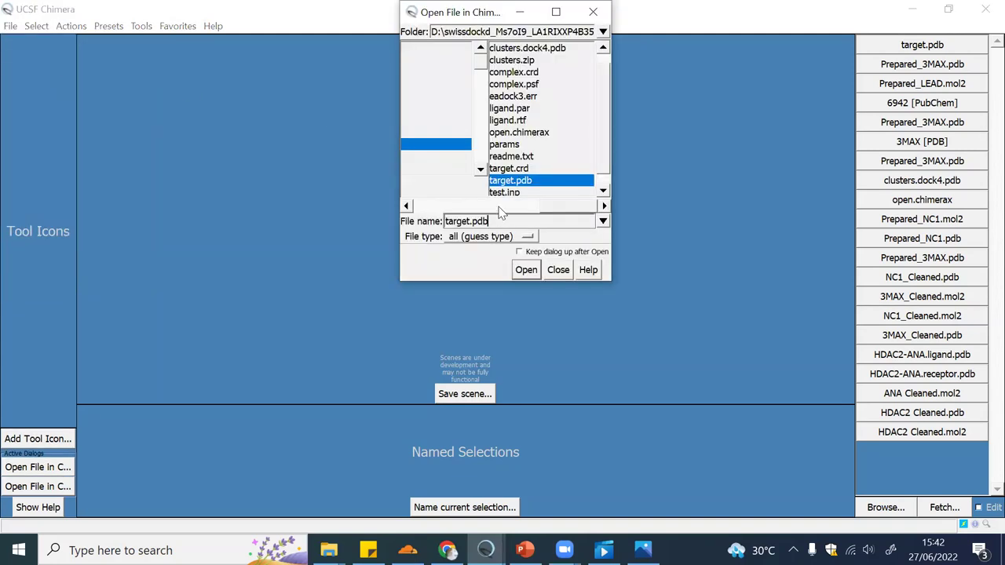
drag(573, 205, 444, 208)
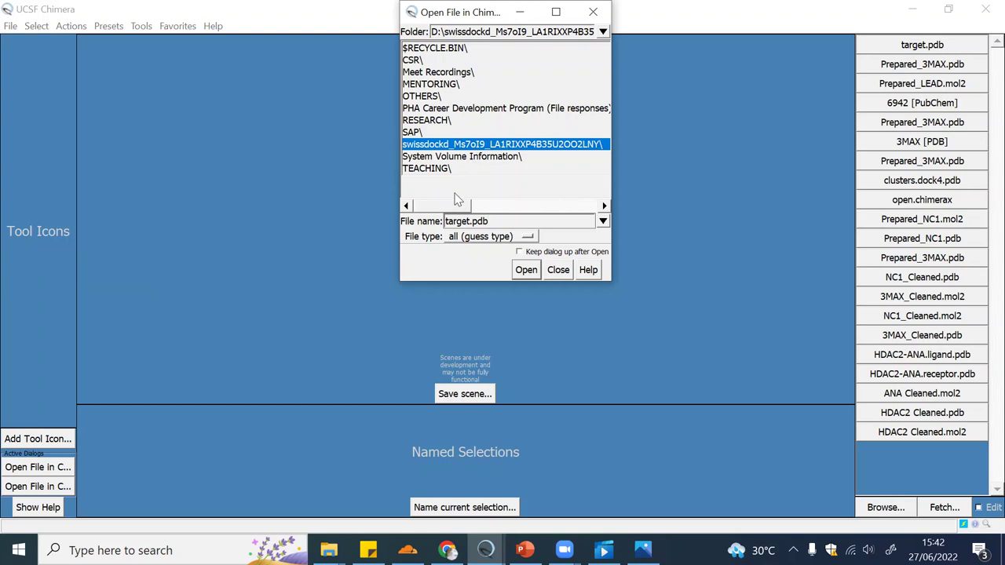
drag(451, 208, 584, 206)
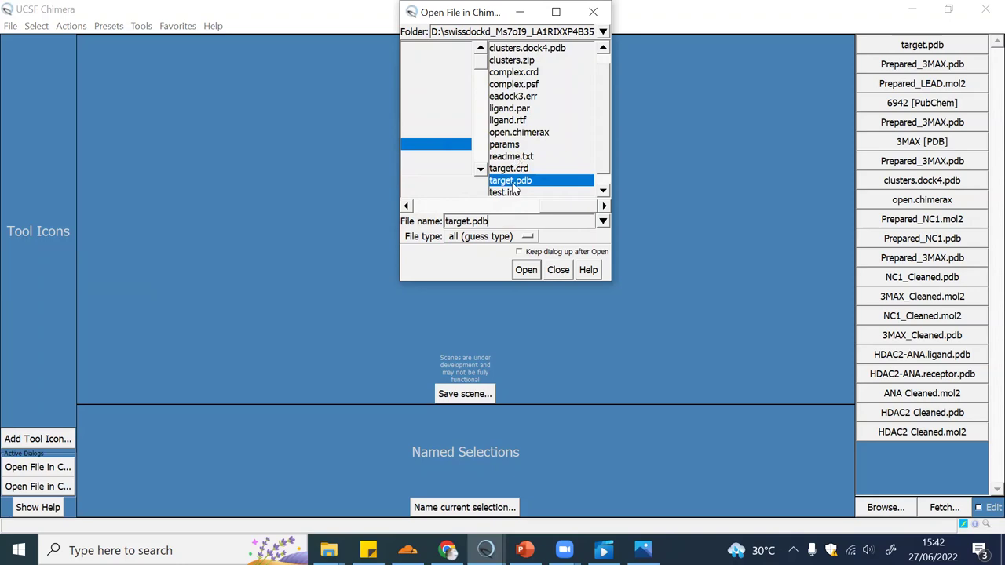
click(527, 270)
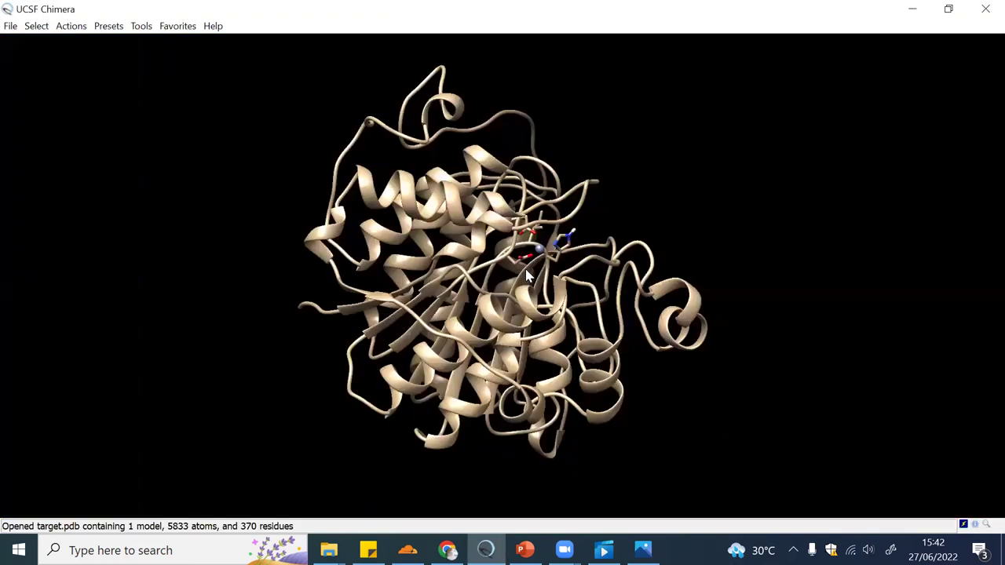
Rotate the target protein and show the Tools > Surface/Binding Analysis list
drag(527, 270, 317, 297)
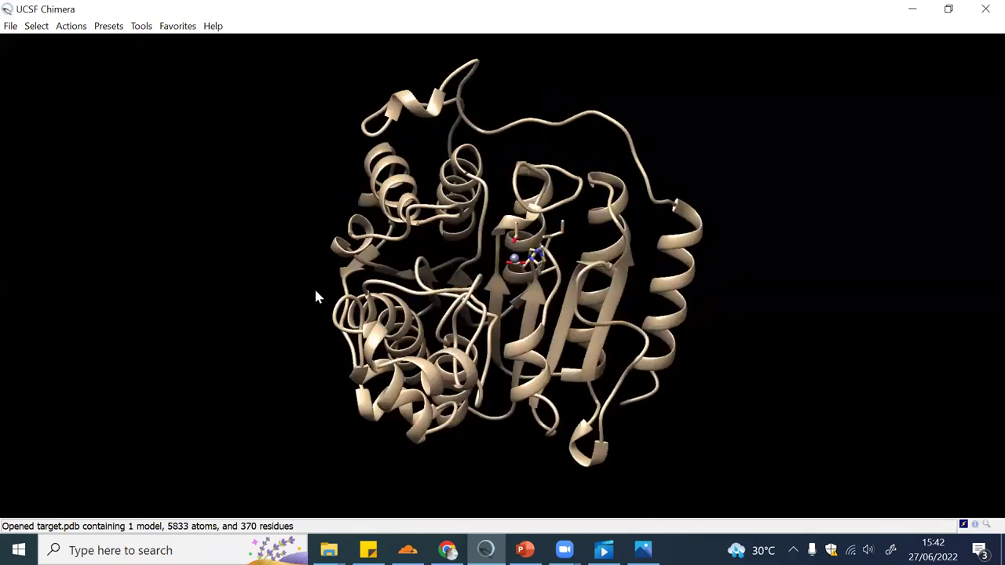
click(138, 29)
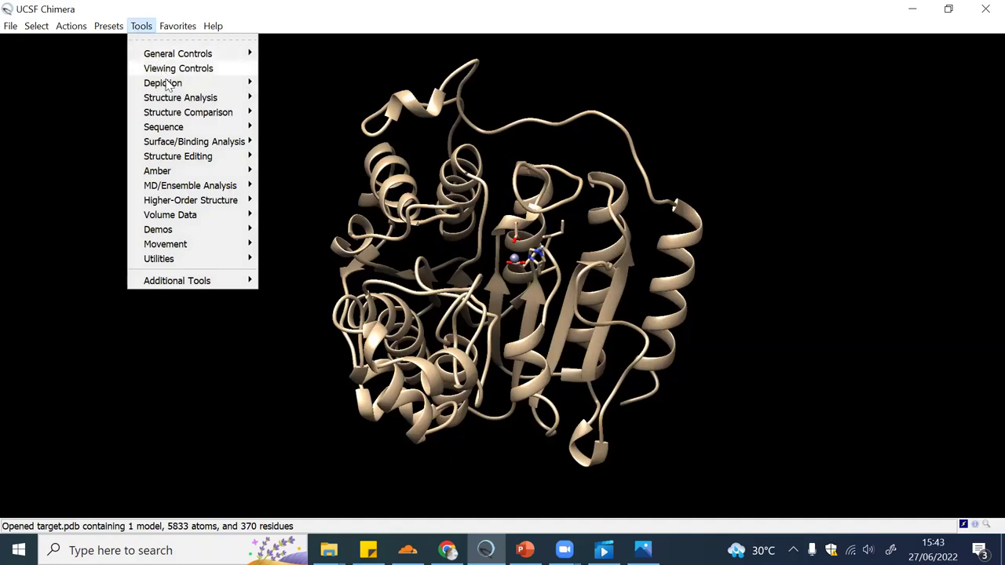
mouse_move(235, 144)
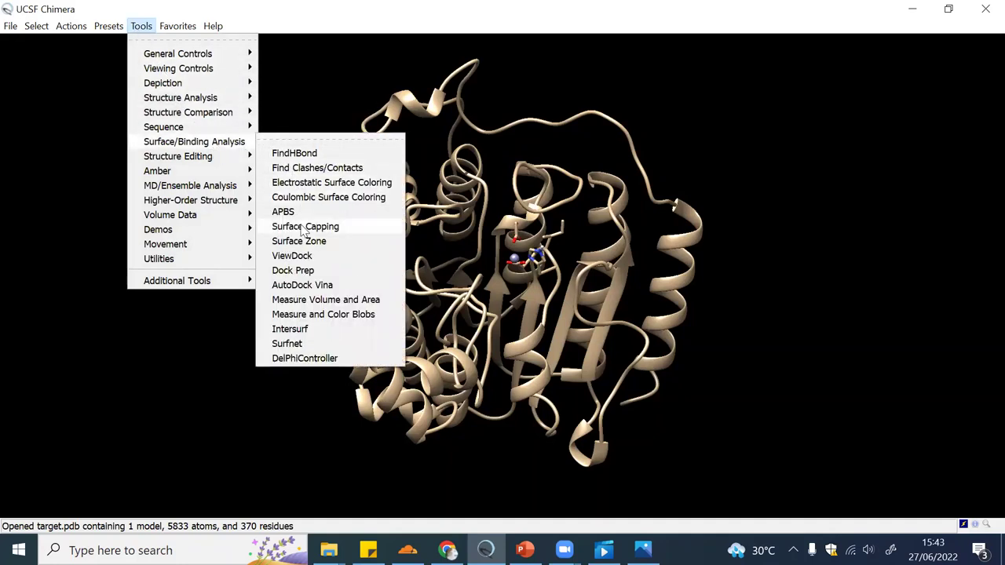
Load clusters.dock4.pdb into ViewDock as AutoDock-format docking results
click(298, 256)
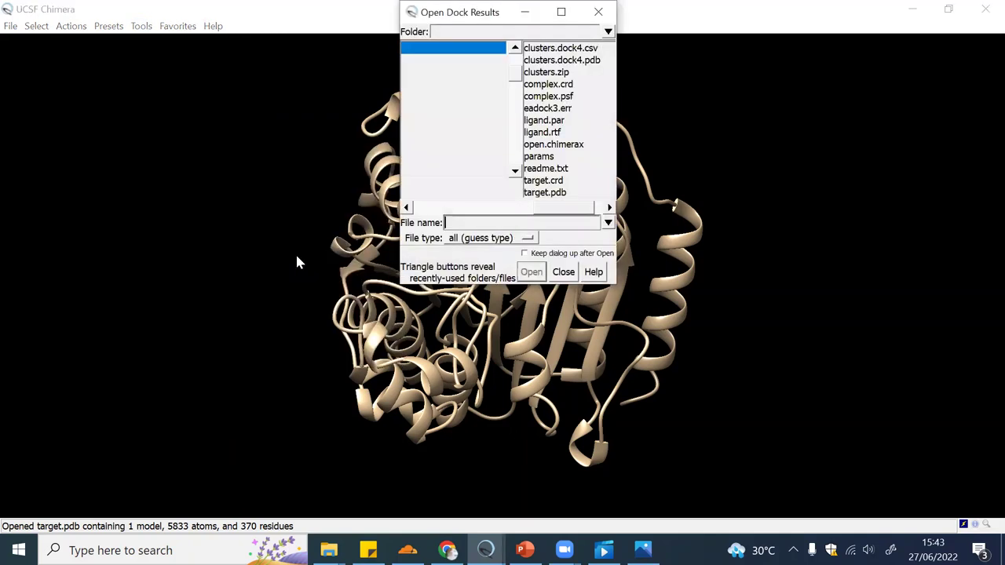
click(558, 67)
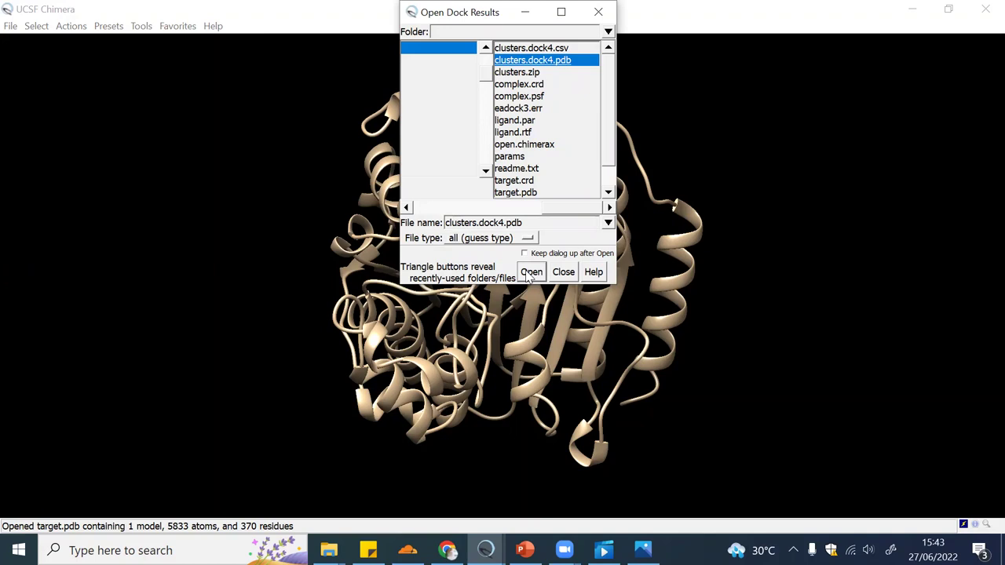
click(530, 272)
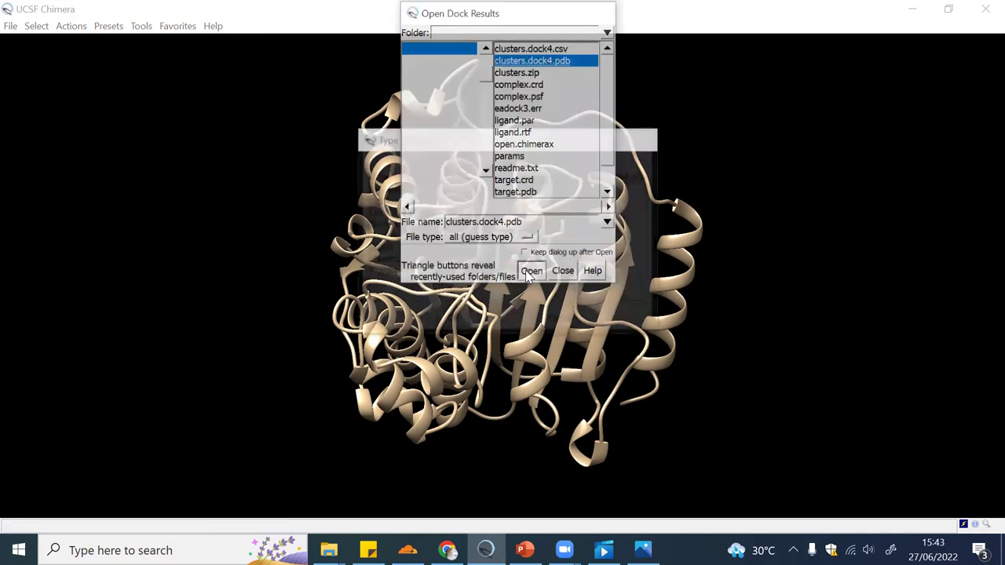
click(398, 189)
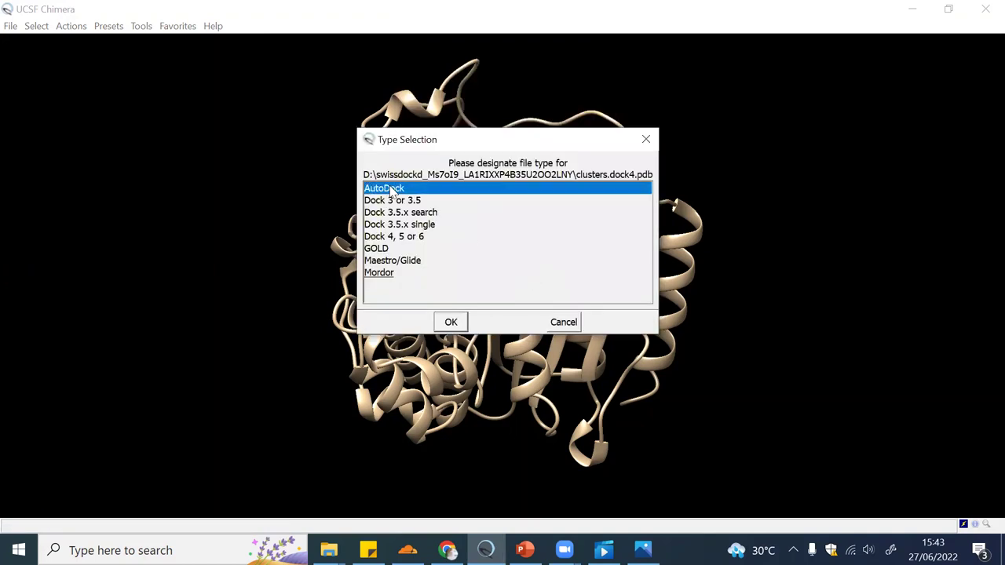
click(451, 321)
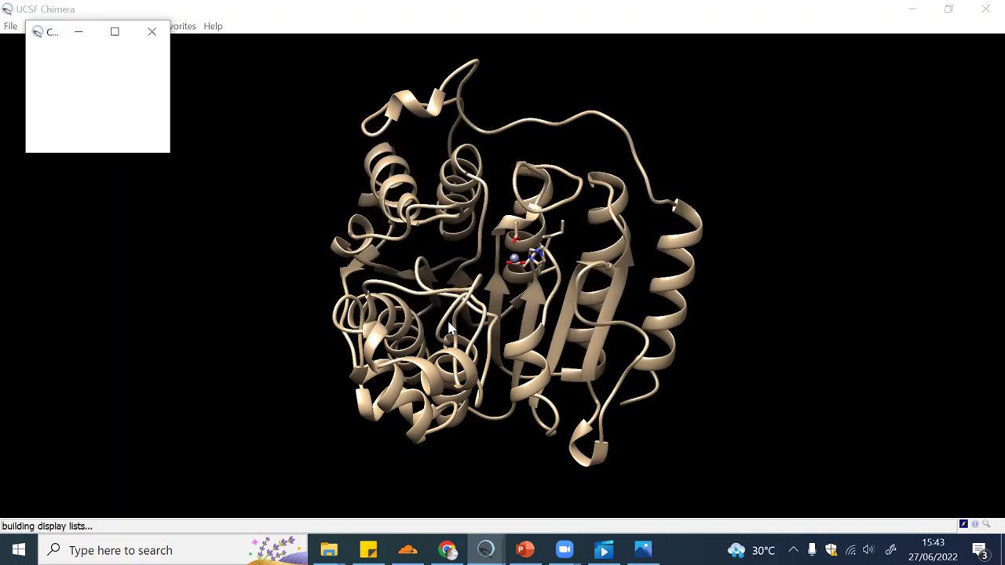
Bring the ViewDock pose list window to the front beside the protein view
click(177, 121)
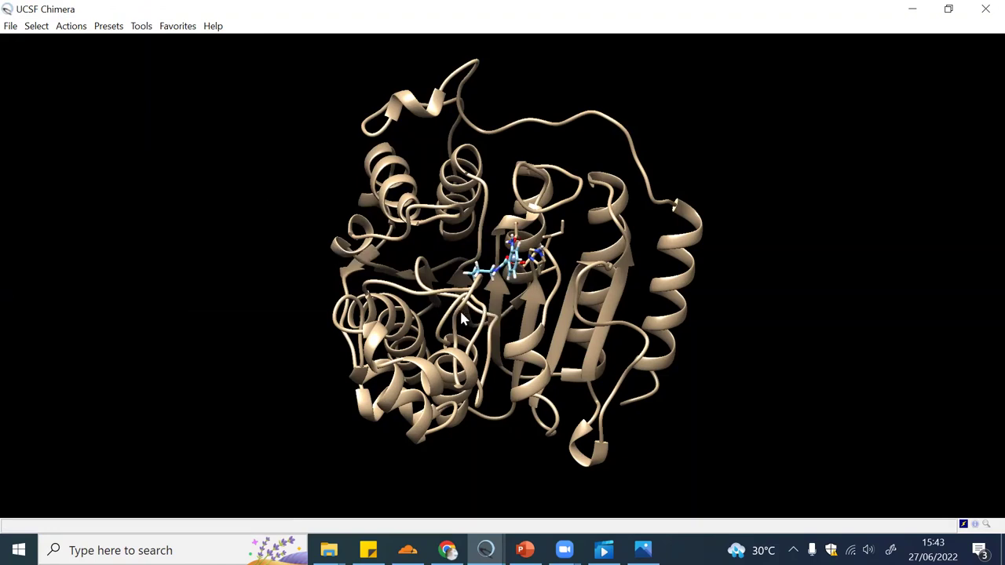
click(482, 548)
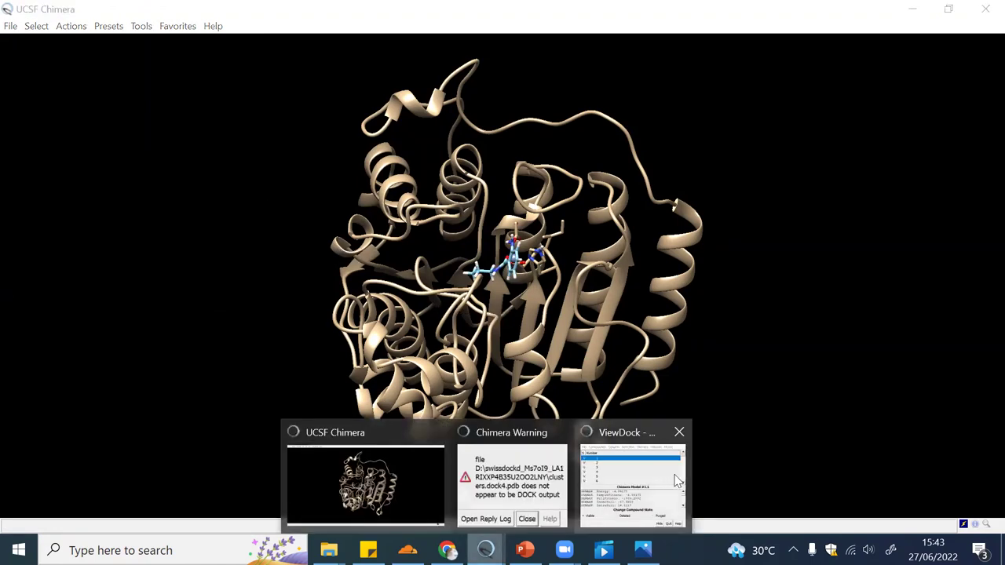
click(675, 480)
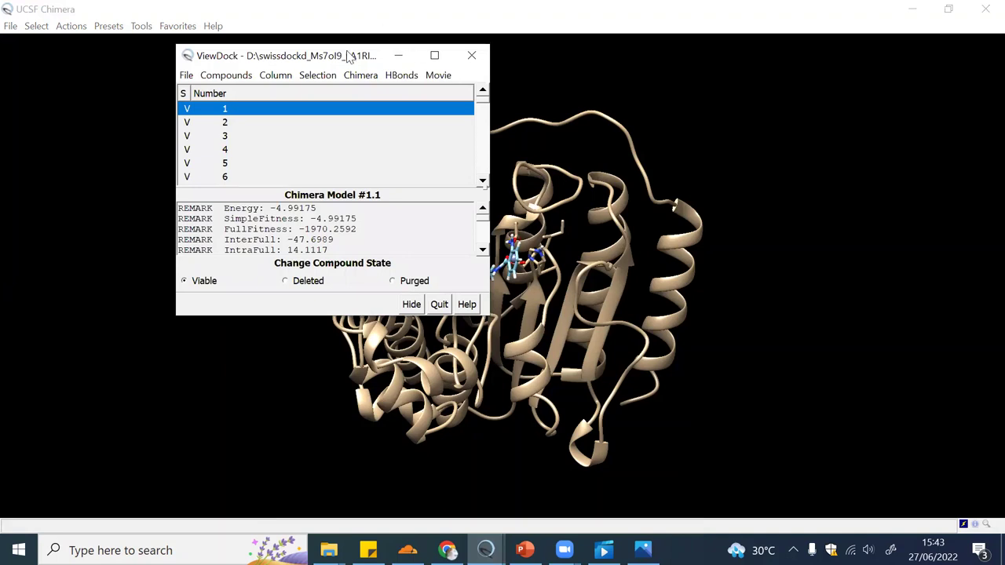
Move the ViewDock list aside, show pose 24, and rotate the protein to inspect it
drag(349, 56, 848, 94)
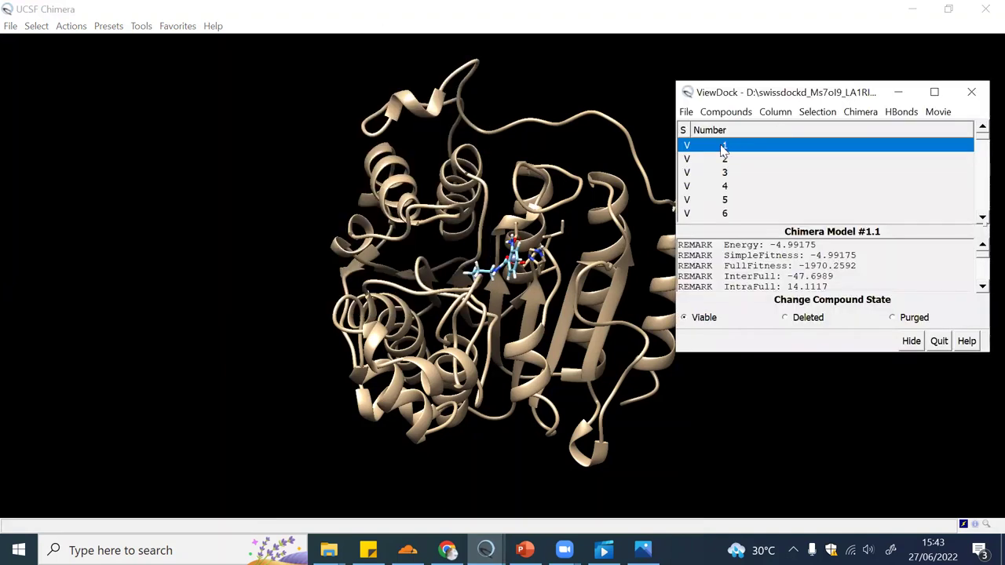
scroll(724, 171, down, 5)
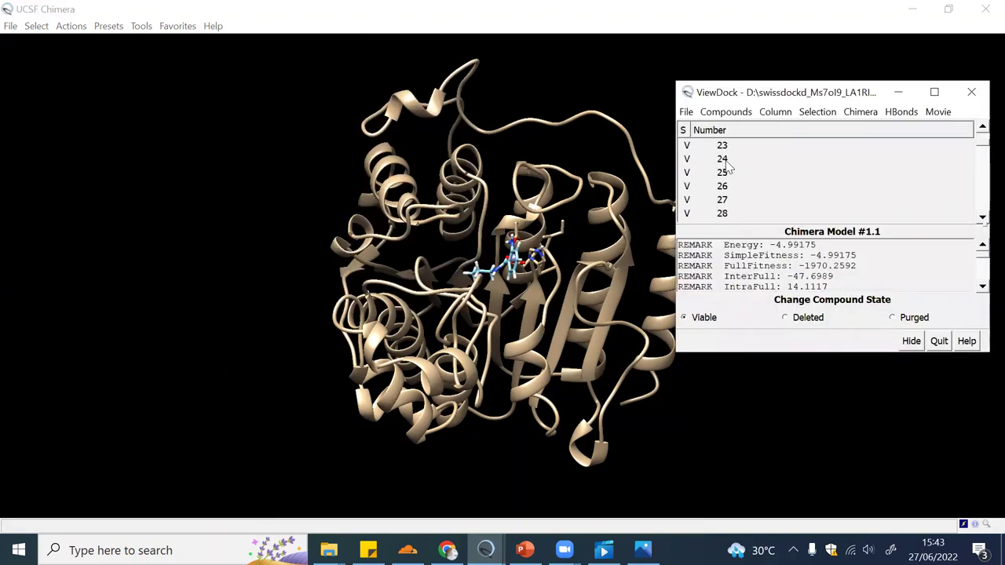
click(727, 160)
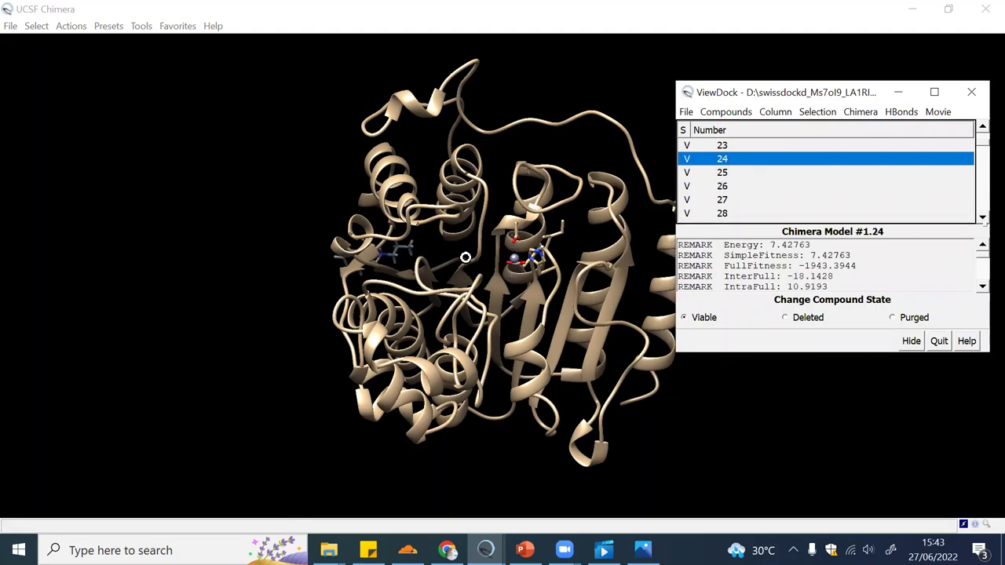
drag(468, 258, 637, 276)
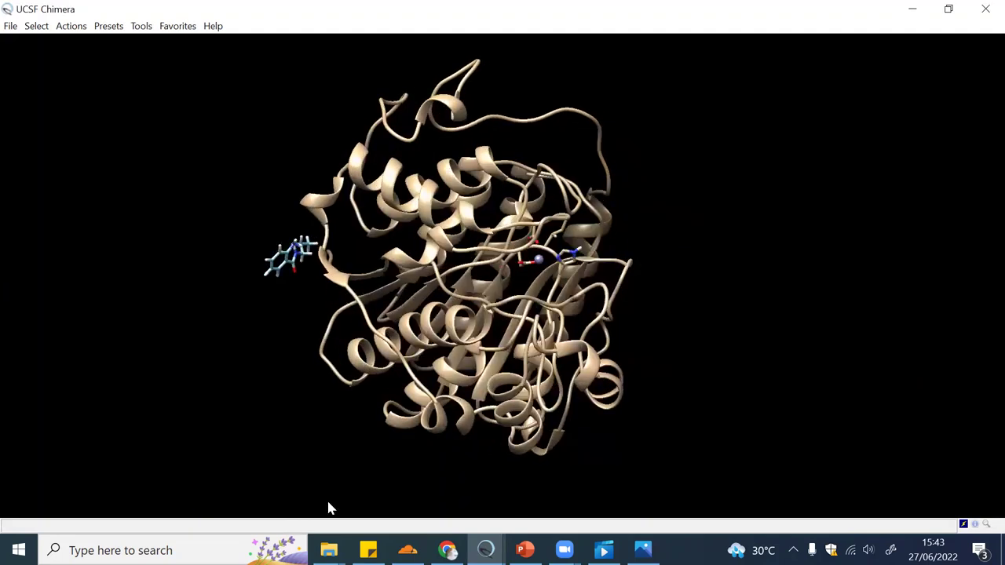
Look over the folder and SwissDock windows, then bring the ViewDock pose list back
click(329, 550)
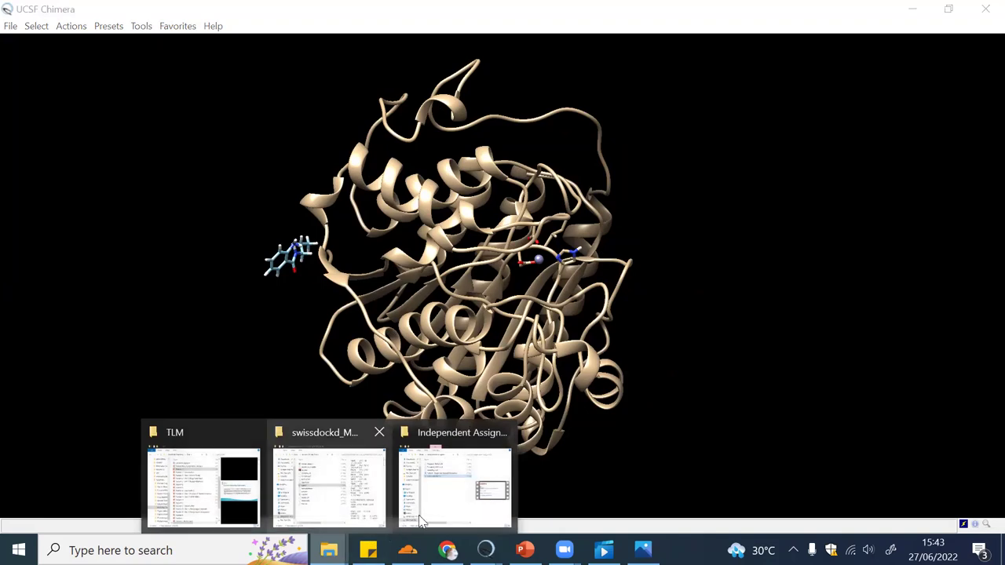
click(446, 551)
click(485, 550)
mouse_move(485, 551)
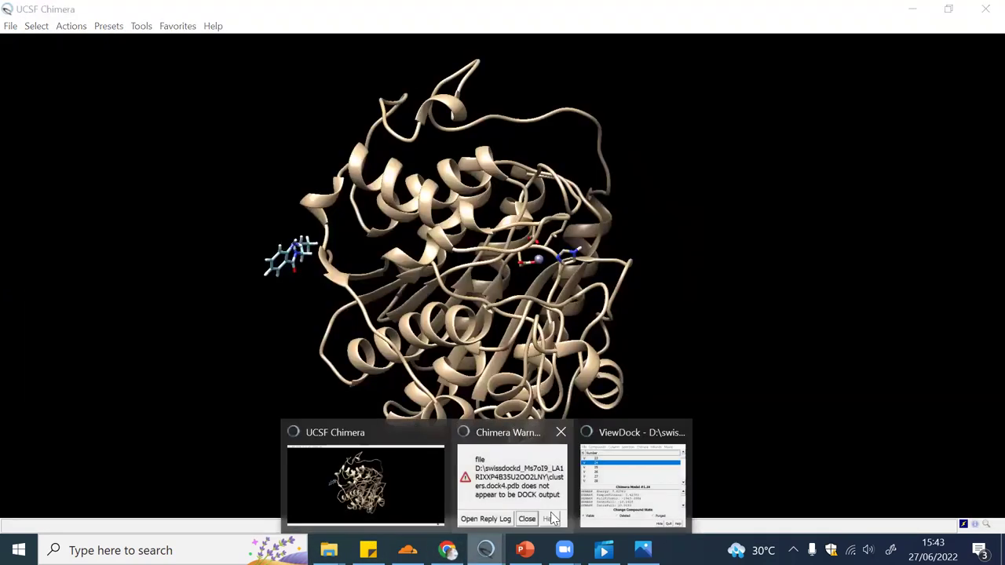
click(635, 475)
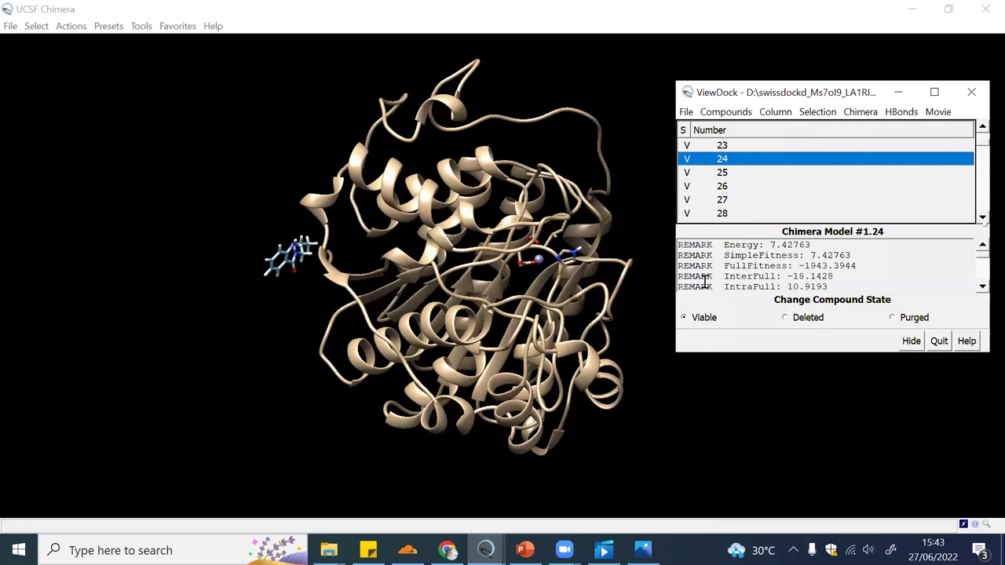
Show poses 41, 43, 65, 81 and 82, then run Movie > Play through the poses
scroll(721, 186, down, 4)
click(723, 178)
click(721, 200)
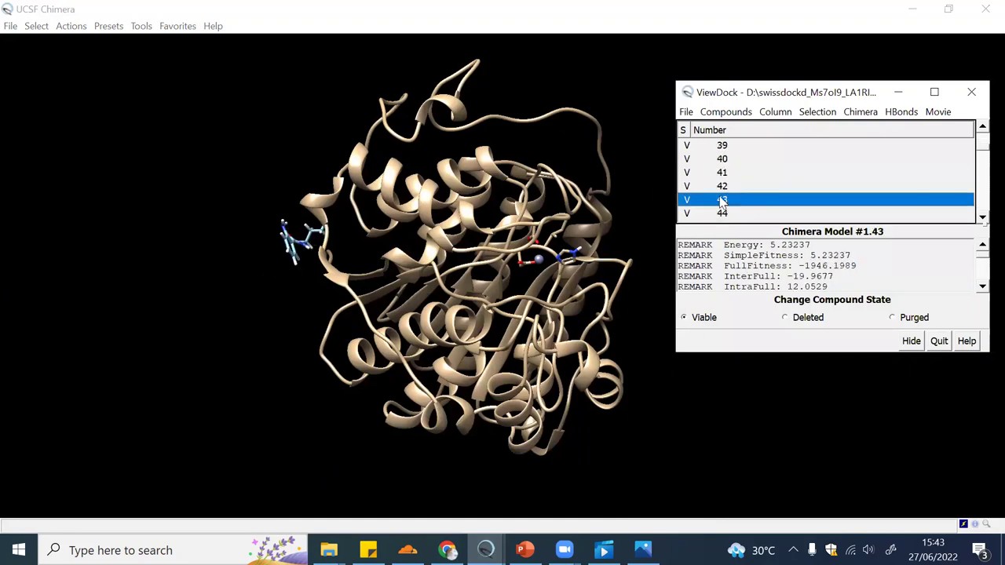
scroll(721, 201, down, 5)
click(722, 202)
scroll(722, 205, down, 4)
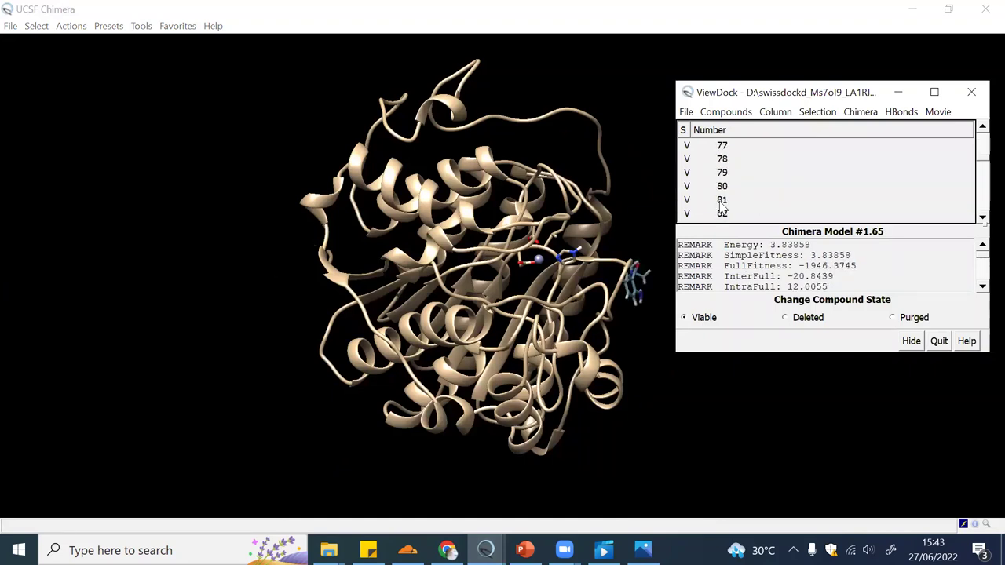
click(721, 201)
click(722, 217)
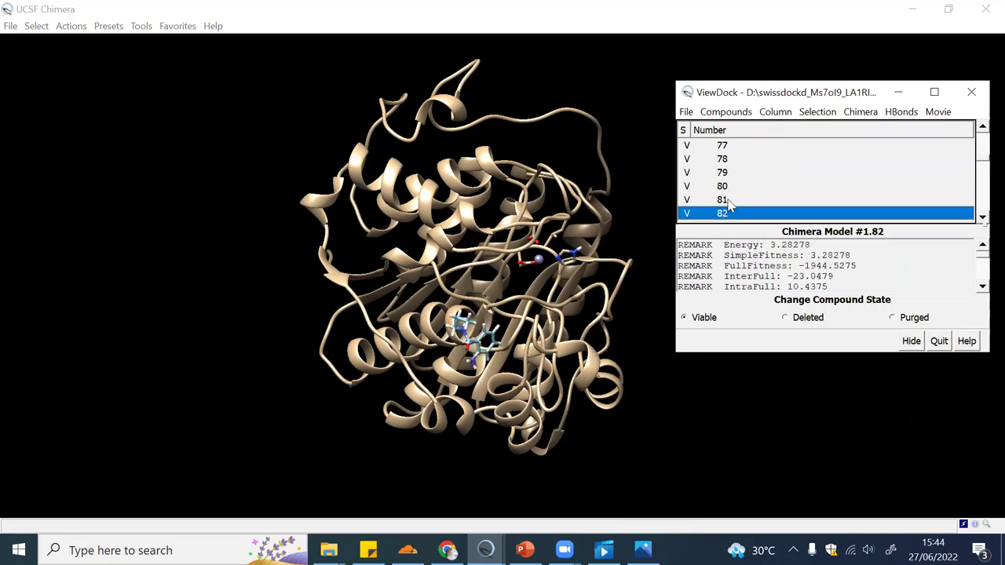
click(938, 112)
click(945, 129)
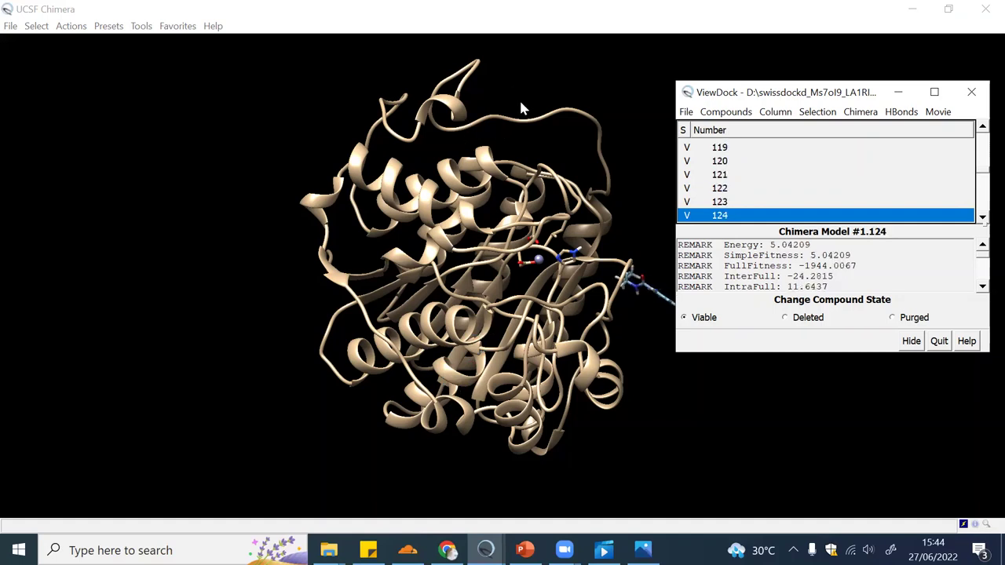
Return to the SwissDock results and scroll up to cluster 0 (FullFitness -1970.26) and the table header
click(447, 550)
scroll(651, 276, up, 3)
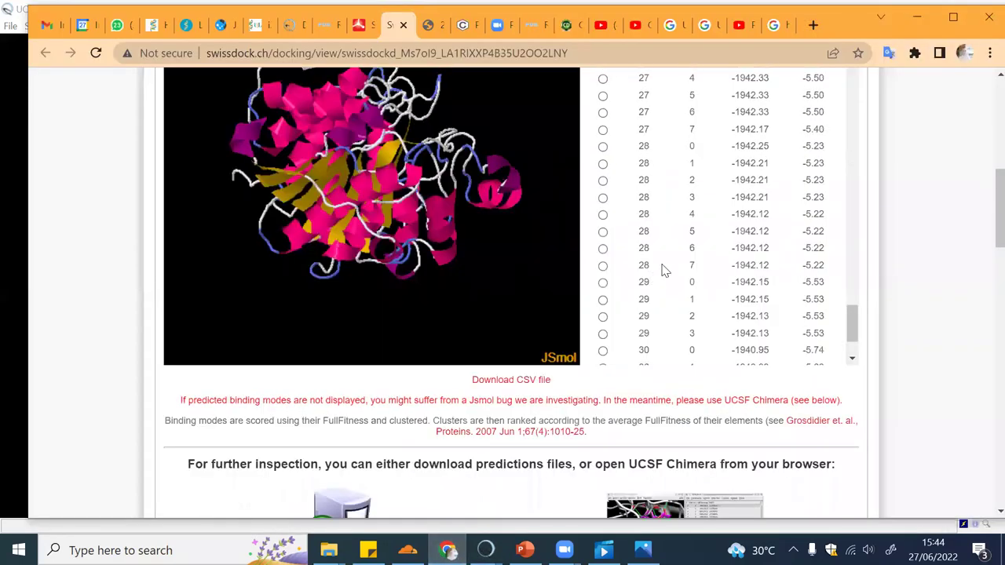
scroll(662, 270, up, 15)
scroll(662, 270, up, 20)
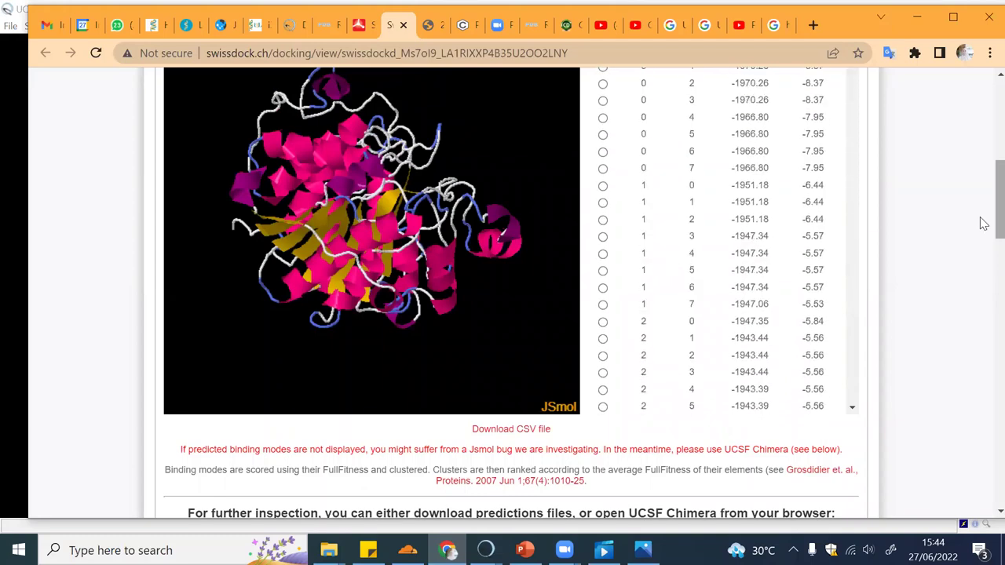
drag(980, 225, 980, 199)
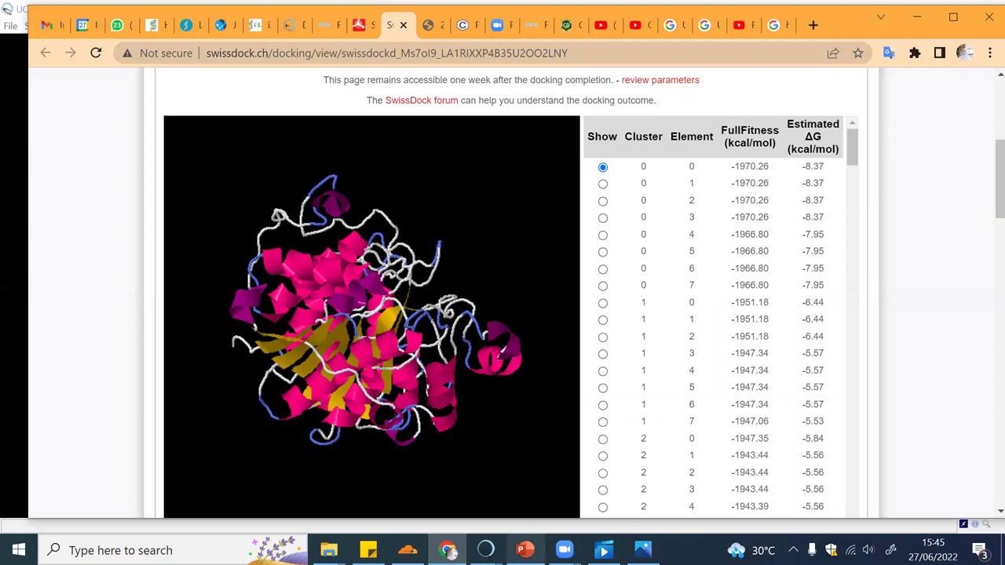
Restore the ViewDock list from the Chimera taskbar and step down through poses 182 and 188
click(485, 550)
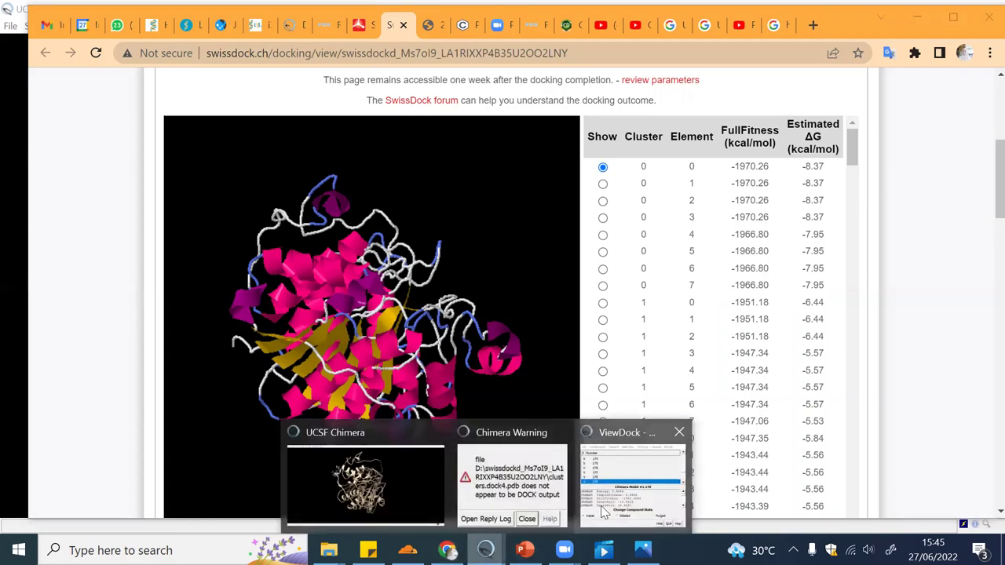
click(601, 510)
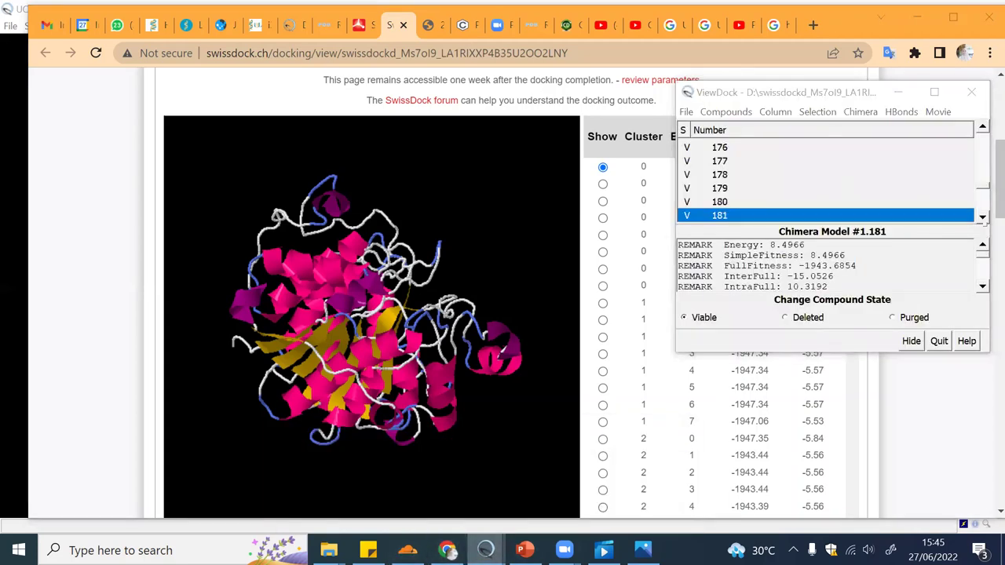
mouse_move(485, 550)
key(Down)
click(440, 476)
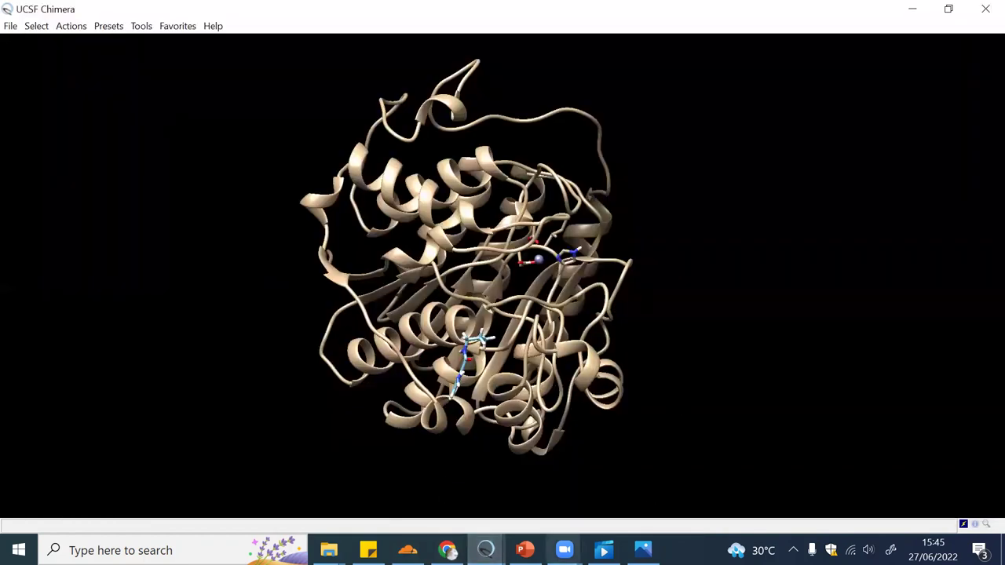
click(485, 550)
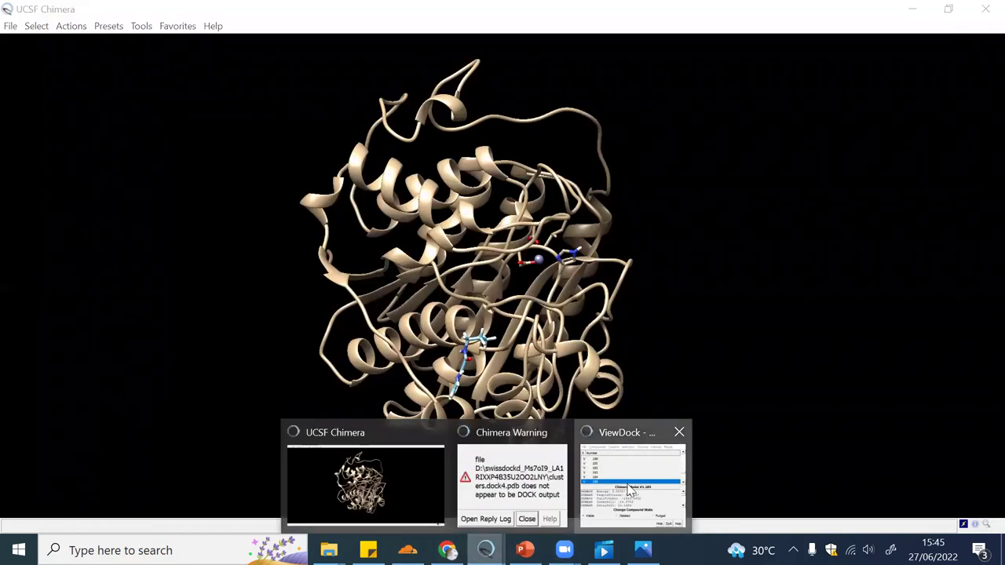
click(630, 491)
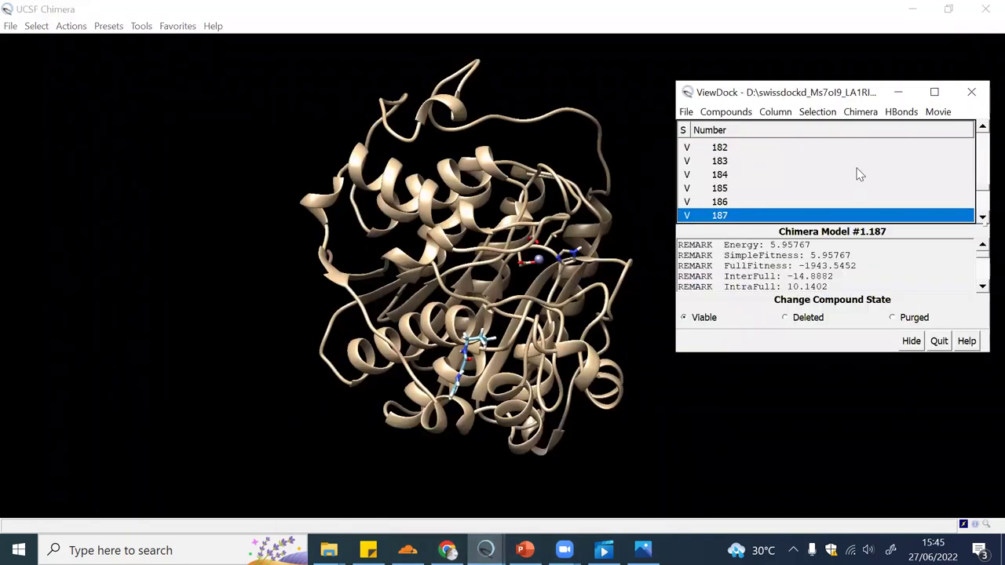
key(Down)
key(Down)
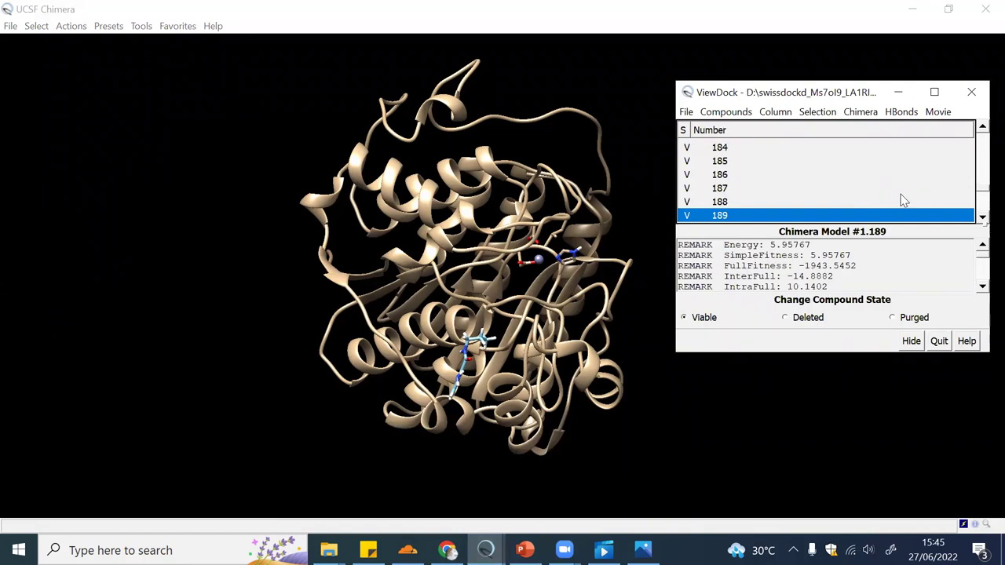